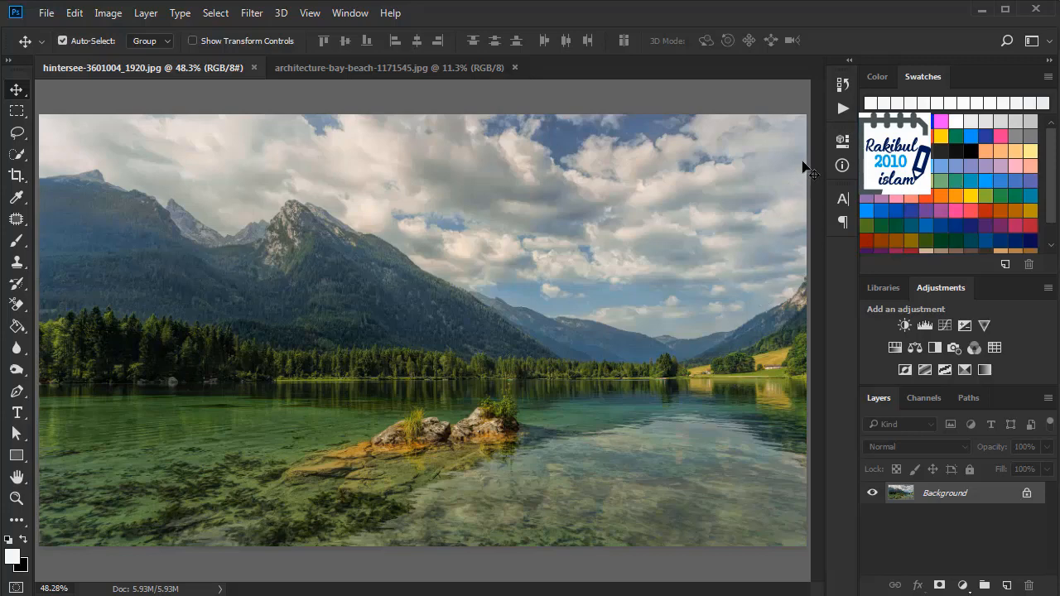
# Step: Create a new action set named Set 1 alongside the default actions
pyautogui.click(843, 108)
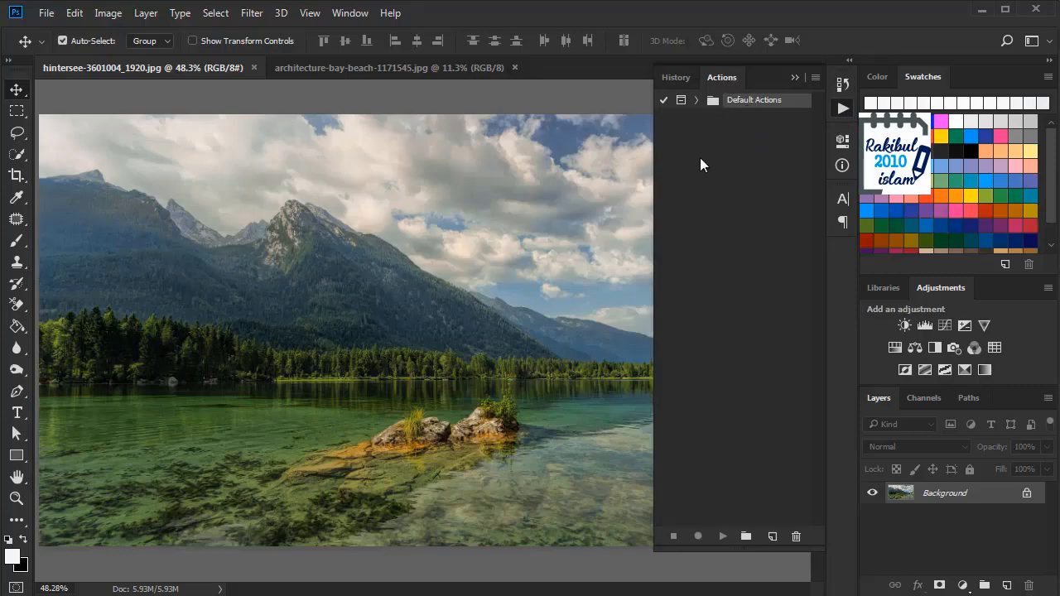
pyautogui.click(350, 14)
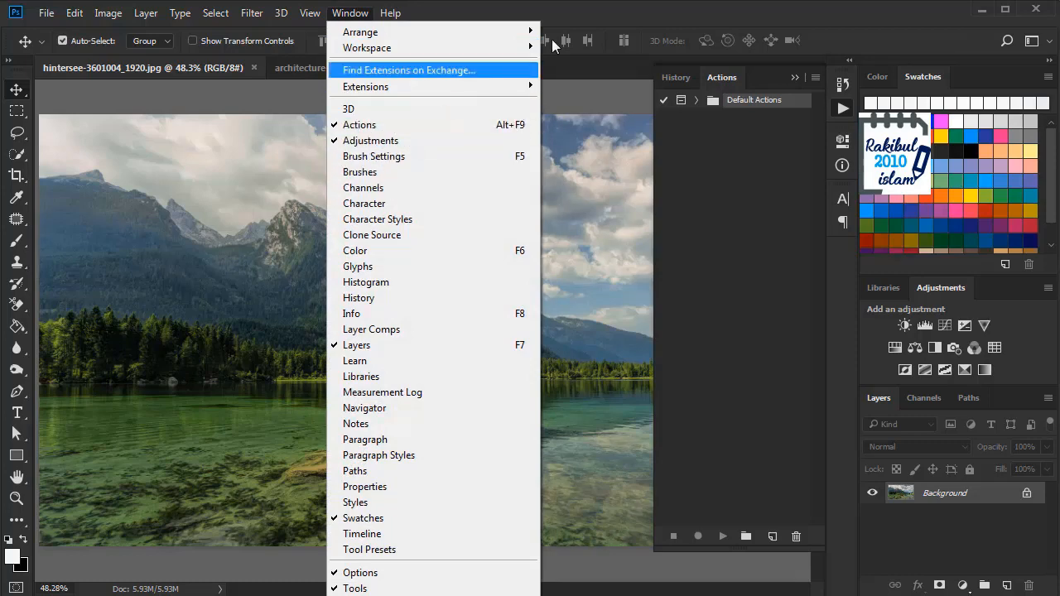
pyautogui.click(597, 13)
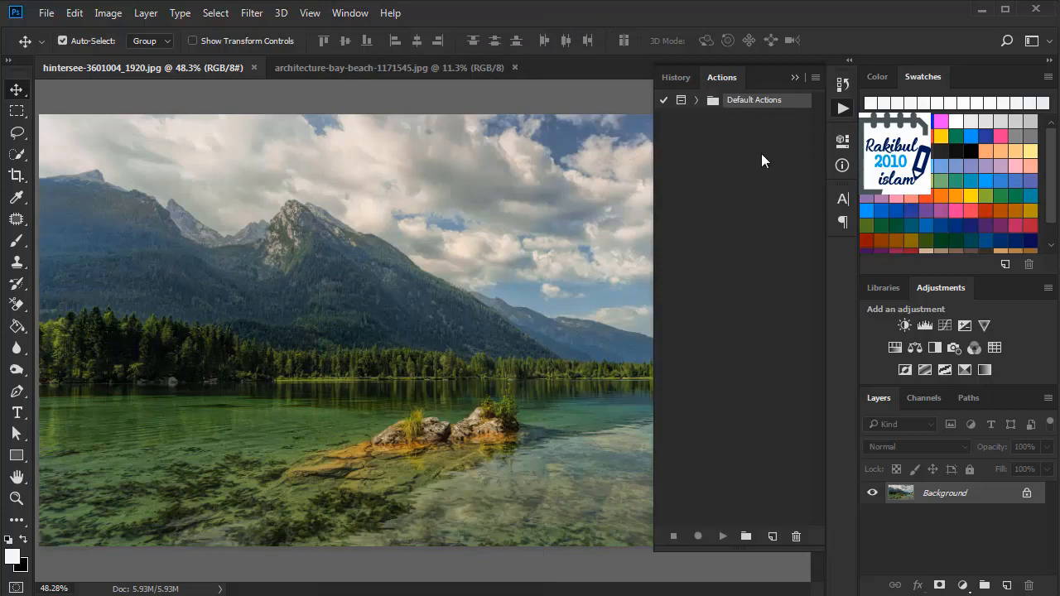
pyautogui.click(696, 101)
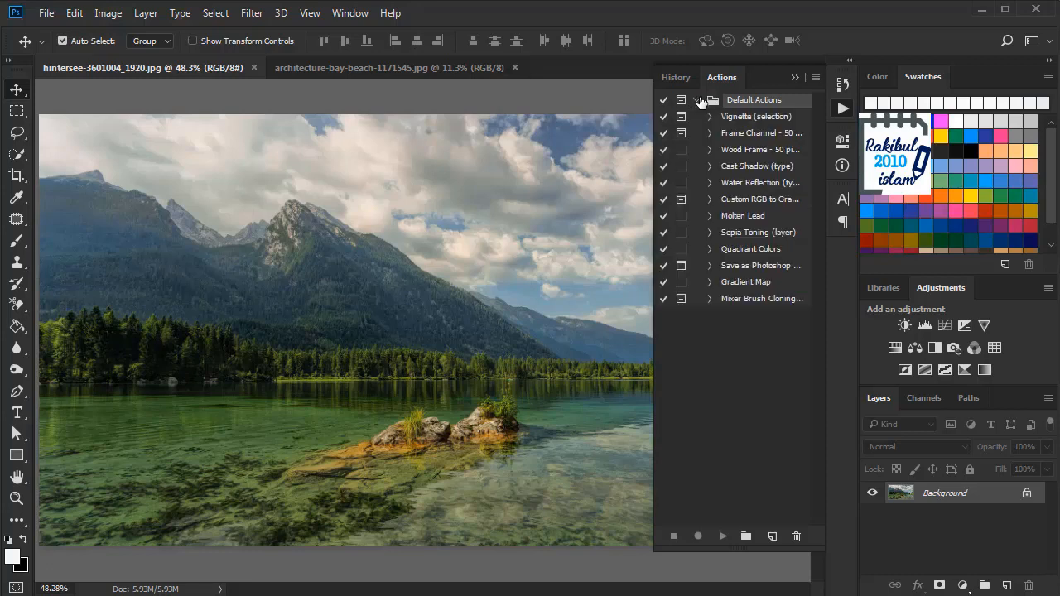
pyautogui.click(696, 100)
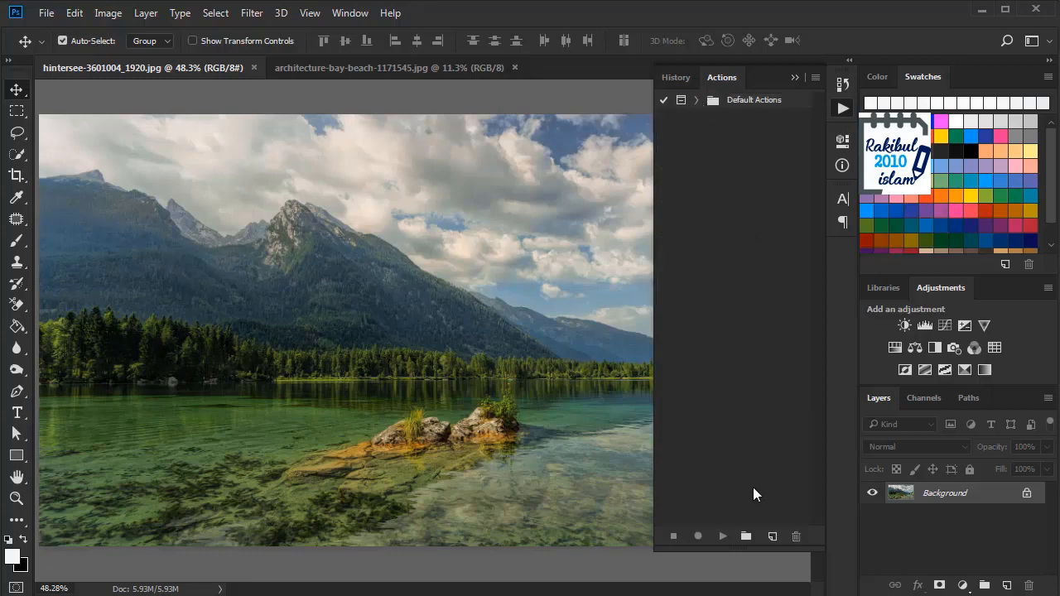
pyautogui.click(746, 536)
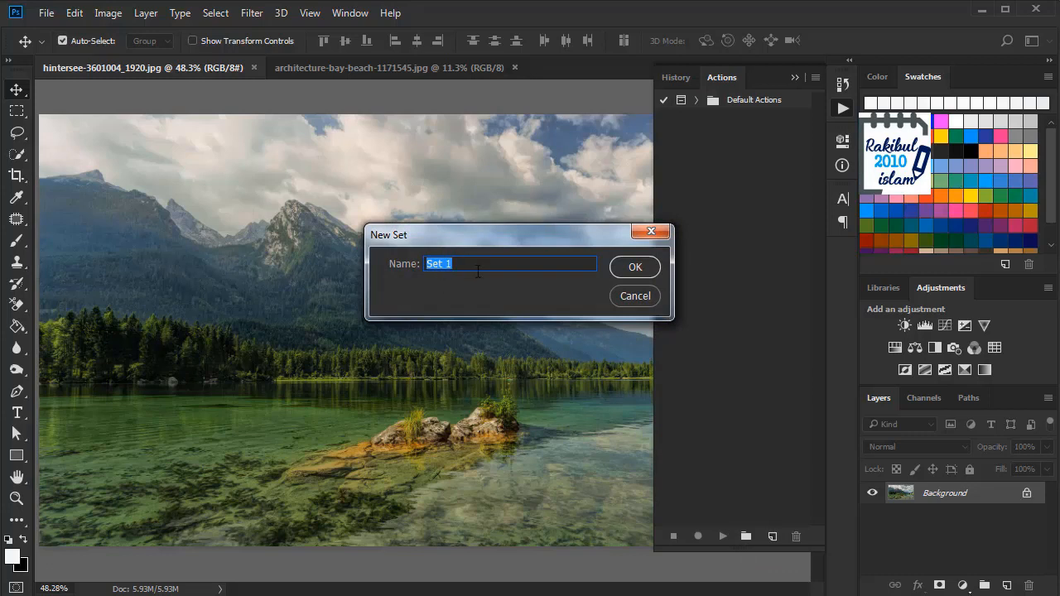
pyautogui.click(634, 269)
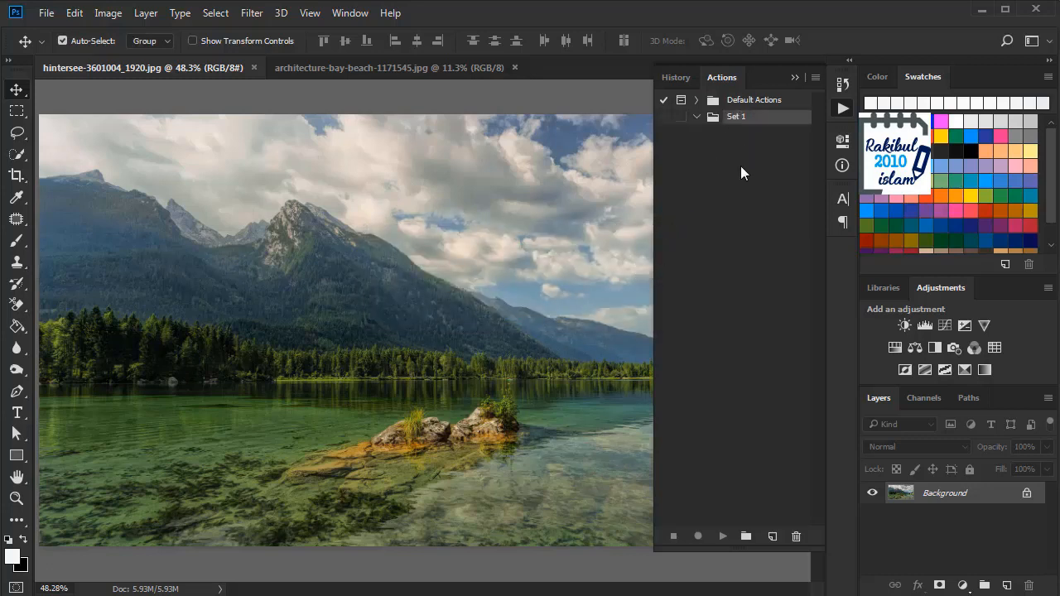
# Step: Create Action 1 in Set 1 with function key F2, no modifiers and no color, and start recording it
pyautogui.click(772, 538)
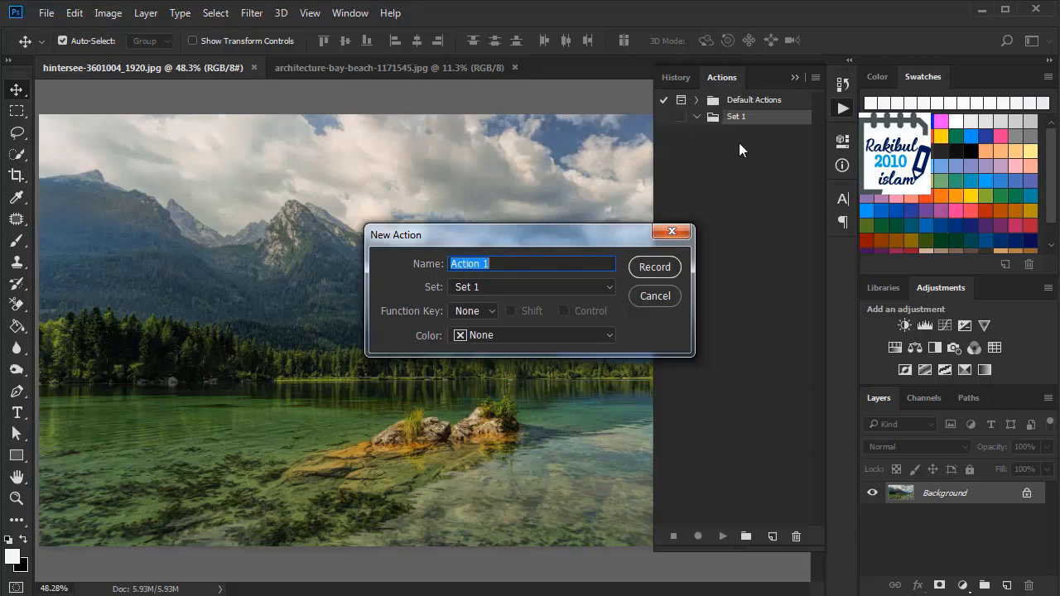
pyautogui.click(464, 310)
pyautogui.click(470, 346)
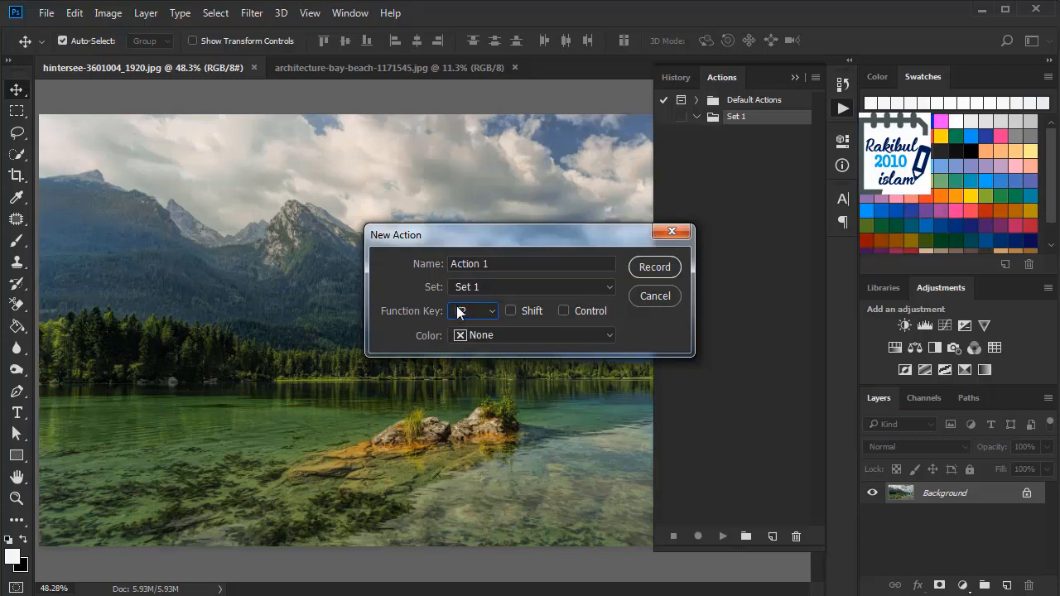
pyautogui.click(510, 311)
pyautogui.click(481, 336)
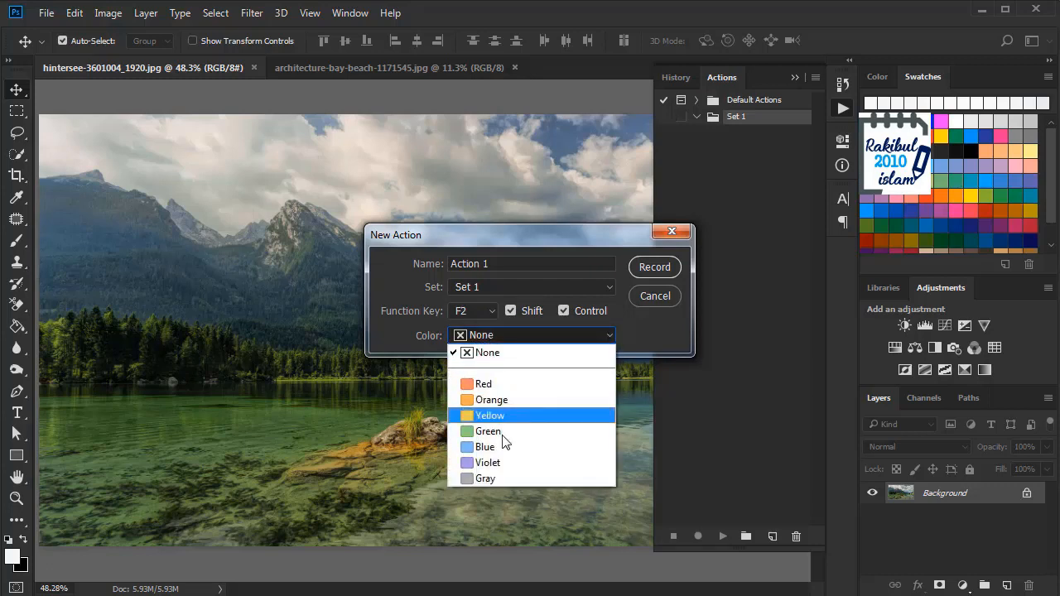
pyautogui.click(454, 353)
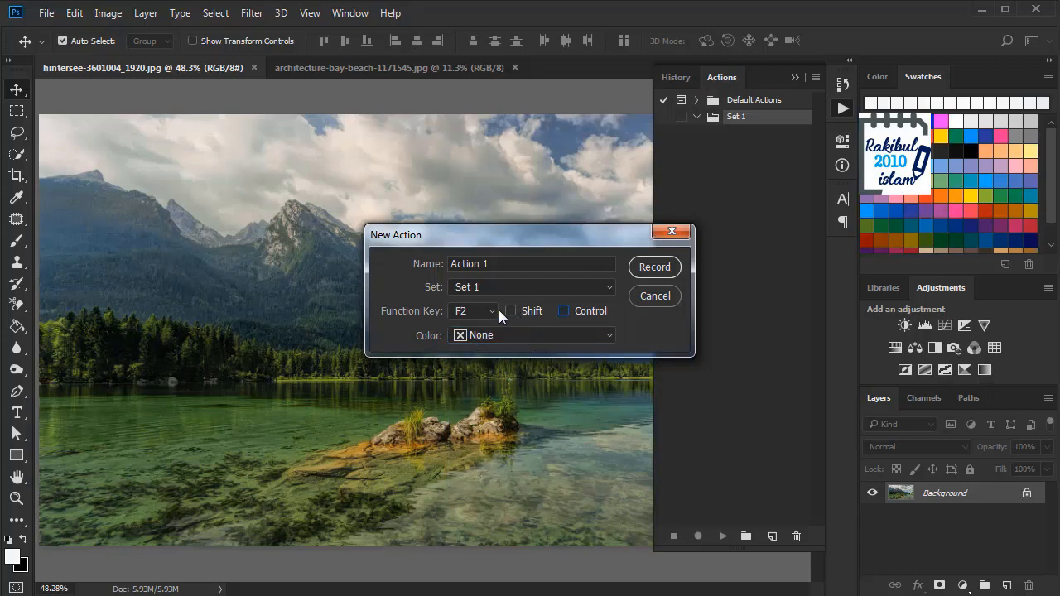
pyautogui.click(653, 268)
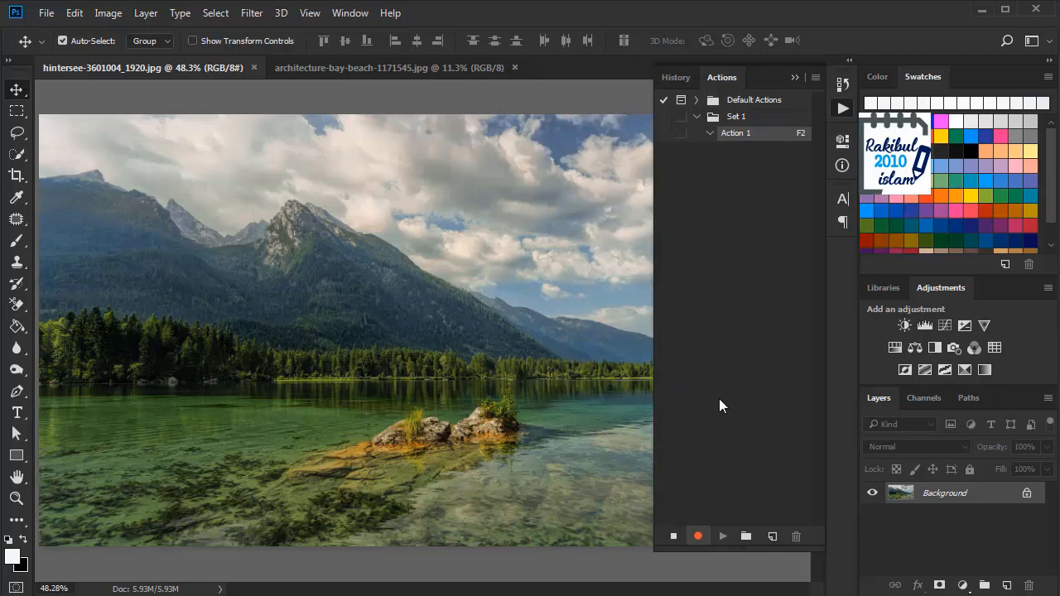
pyautogui.click(843, 108)
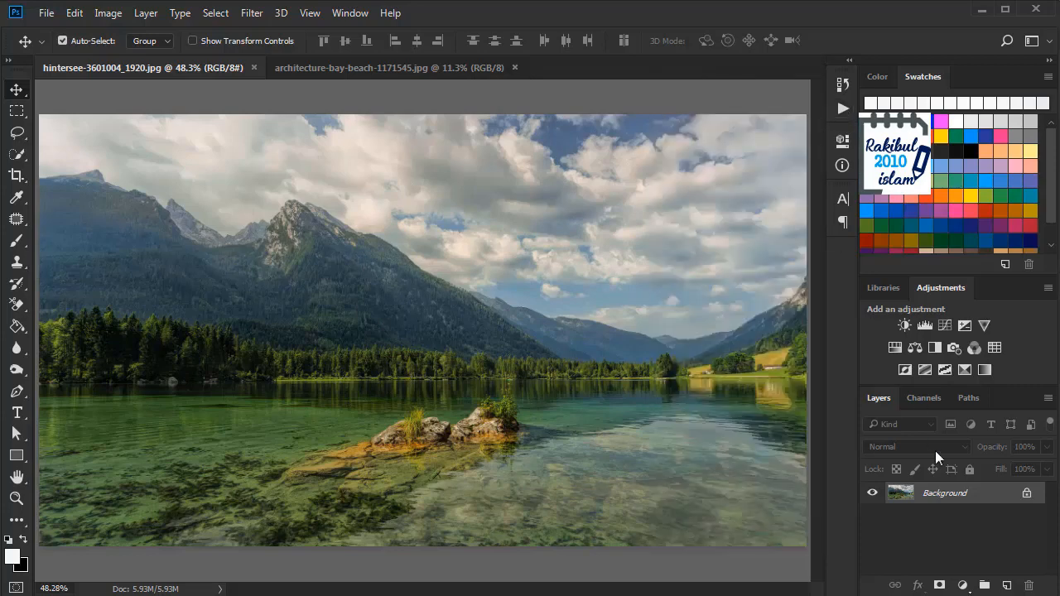
# Step: Add a Hue/Saturation adjustment layer to the lake photo with Colorize on, saturation 18 and lightness -1
pyautogui.click(965, 587)
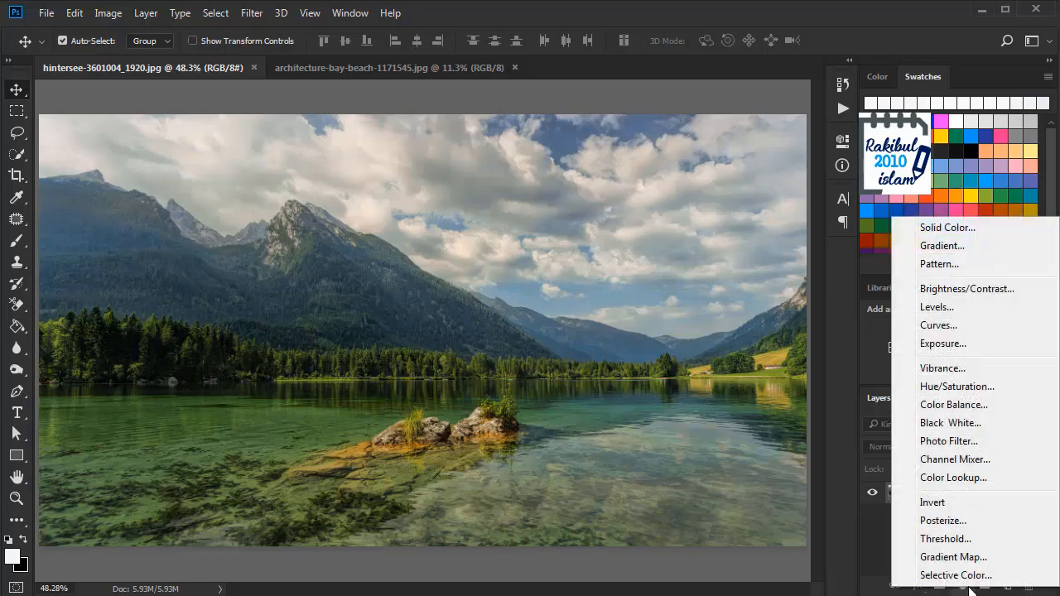
pyautogui.click(938, 387)
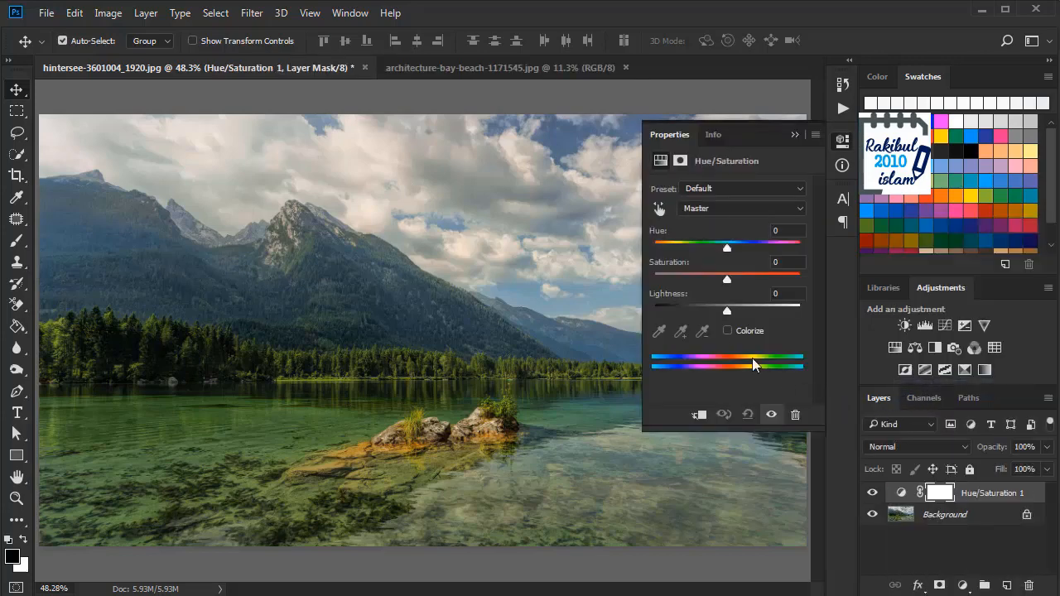
pyautogui.click(727, 331)
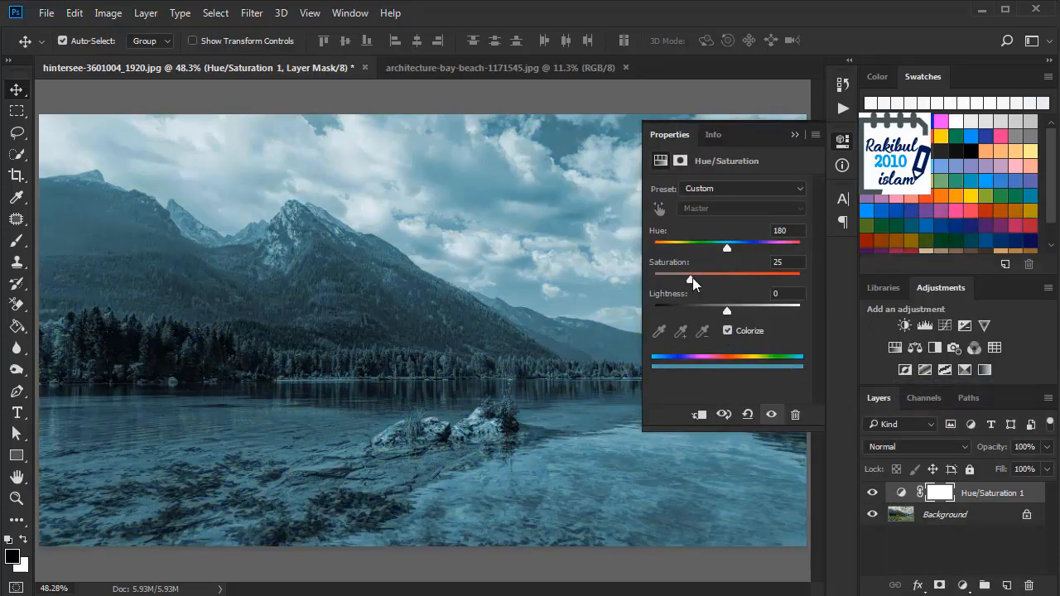
pyautogui.moveTo(690, 280)
pyautogui.mouseDown()
pyautogui.moveTo(703, 280)
pyautogui.moveTo(681, 282)
pyautogui.mouseUp()
pyautogui.moveTo(727, 313)
pyautogui.mouseDown()
pyautogui.moveTo(711, 310)
pyautogui.moveTo(726, 311)
pyautogui.mouseUp()
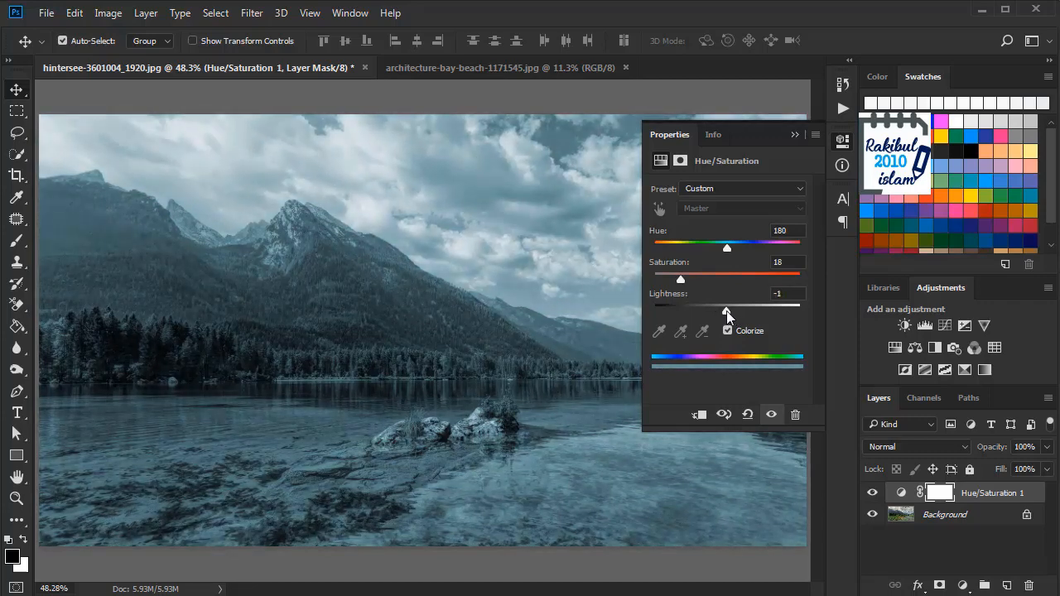
pyautogui.click(842, 140)
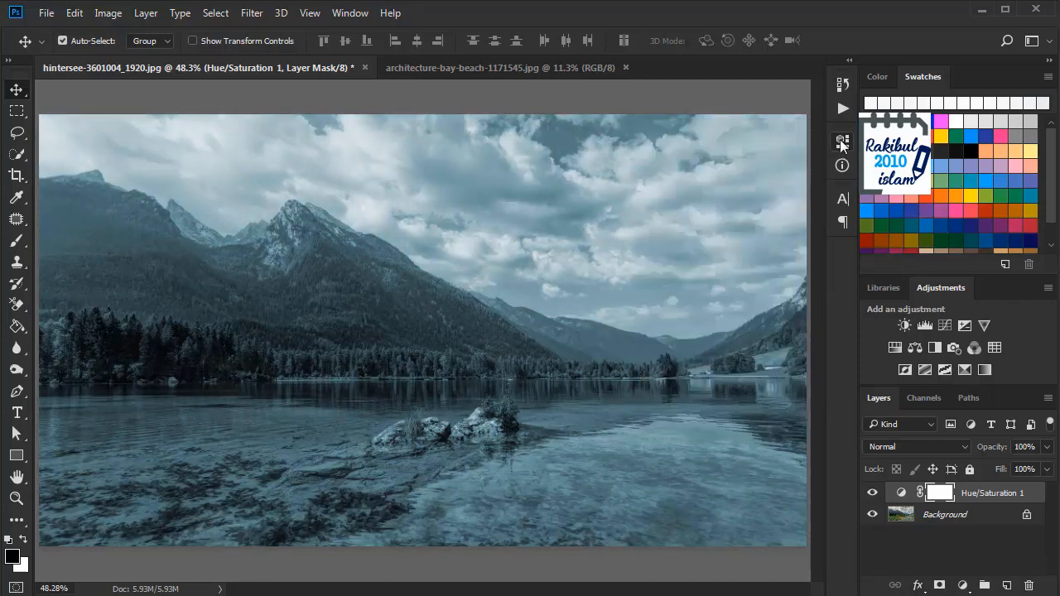
# Step: Add a Posterize adjustment layer above the Hue/Saturation layer and set its levels to 21
pyautogui.click(962, 585)
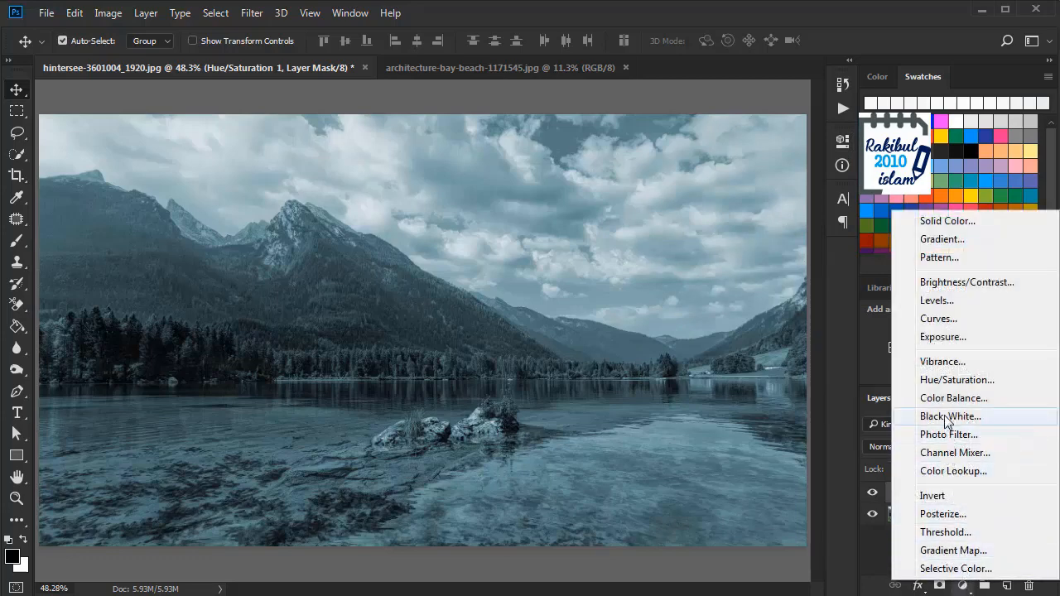
pyautogui.click(944, 514)
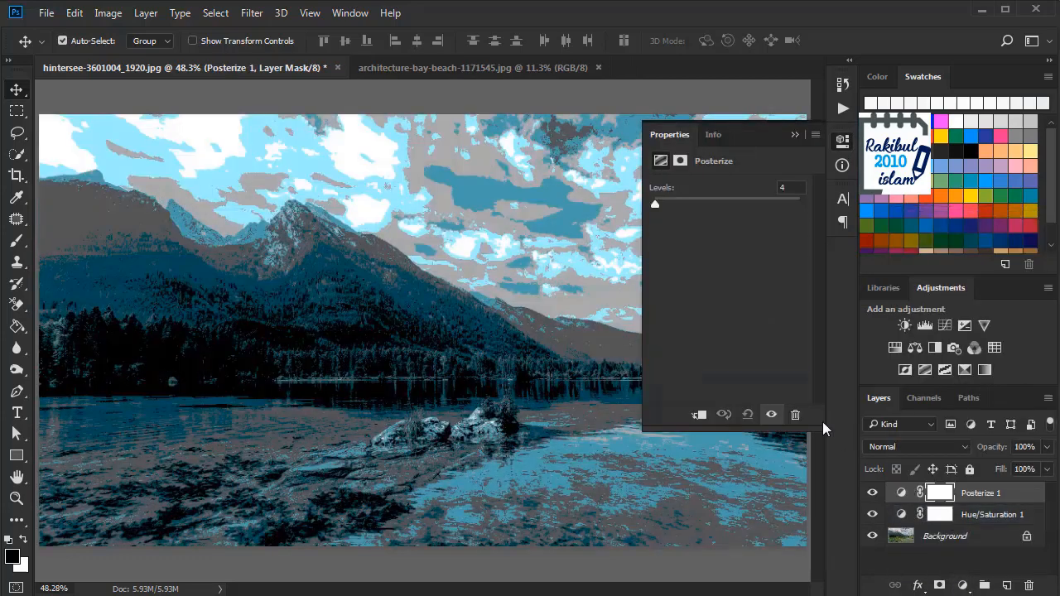
pyautogui.moveTo(653, 208); pyautogui.dragTo(665, 208)
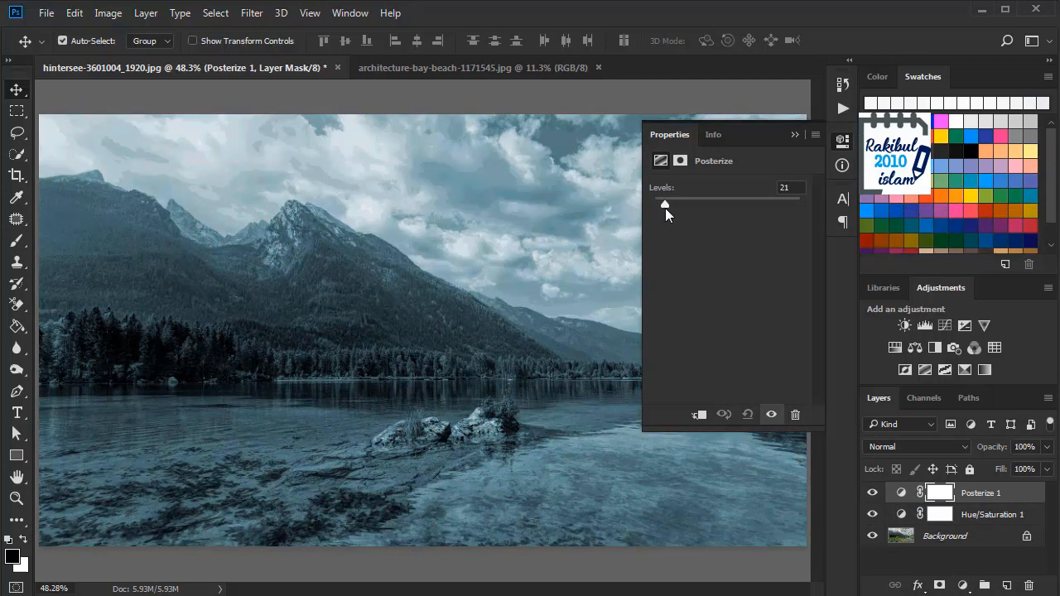
pyautogui.click(844, 146)
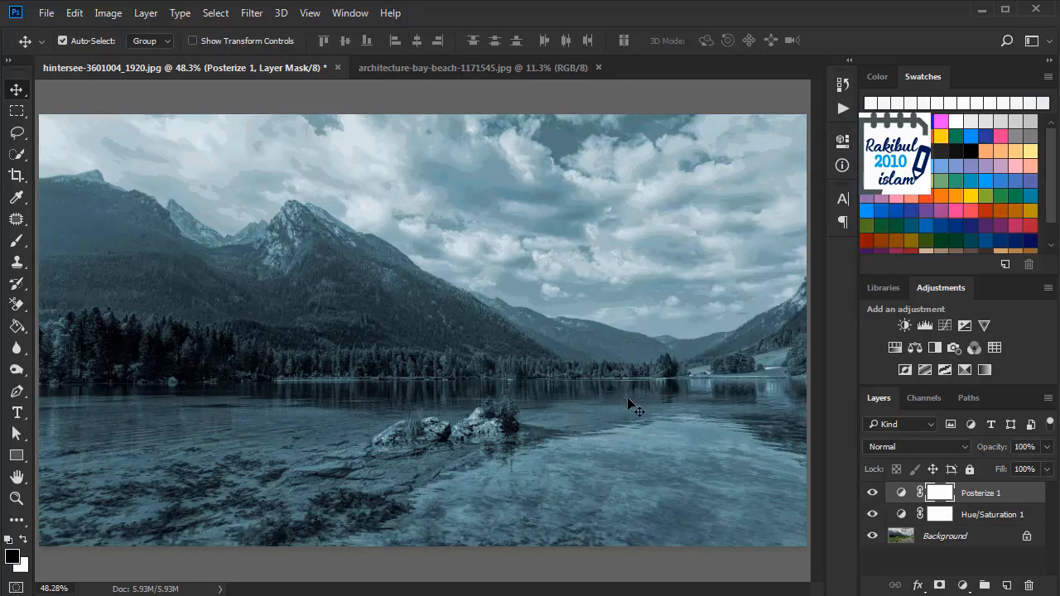
# Step: Stop recording Action 1 and collapse its list of recorded commands
pyautogui.click(841, 109)
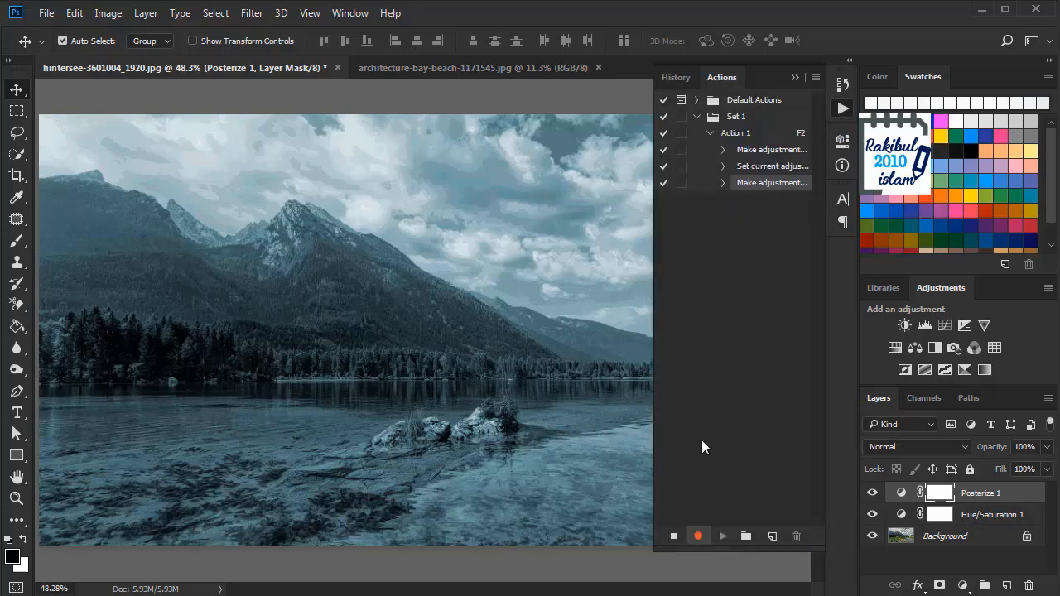
pyautogui.click(672, 536)
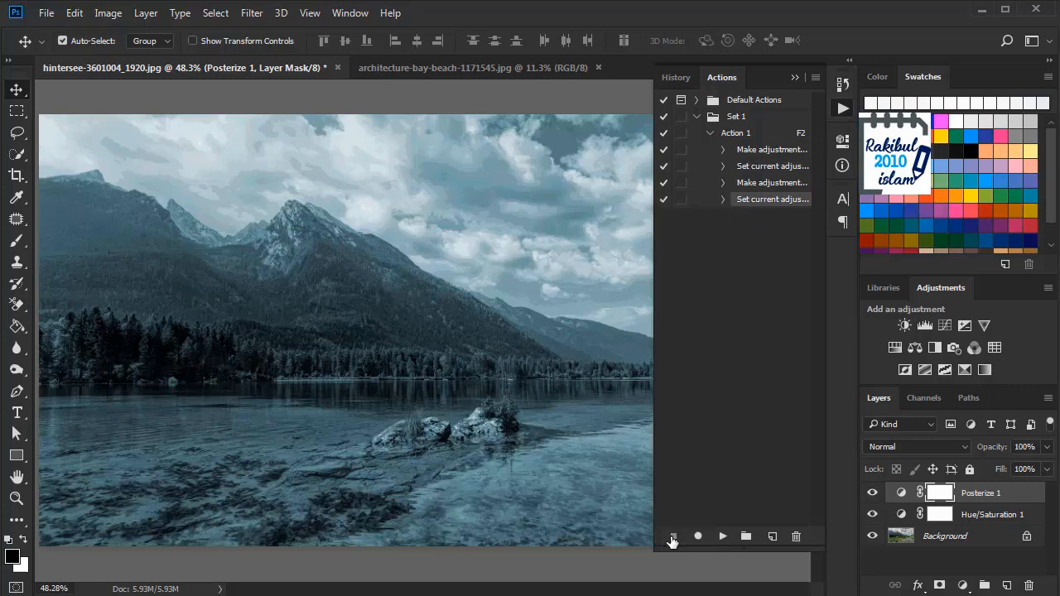
pyautogui.click(708, 134)
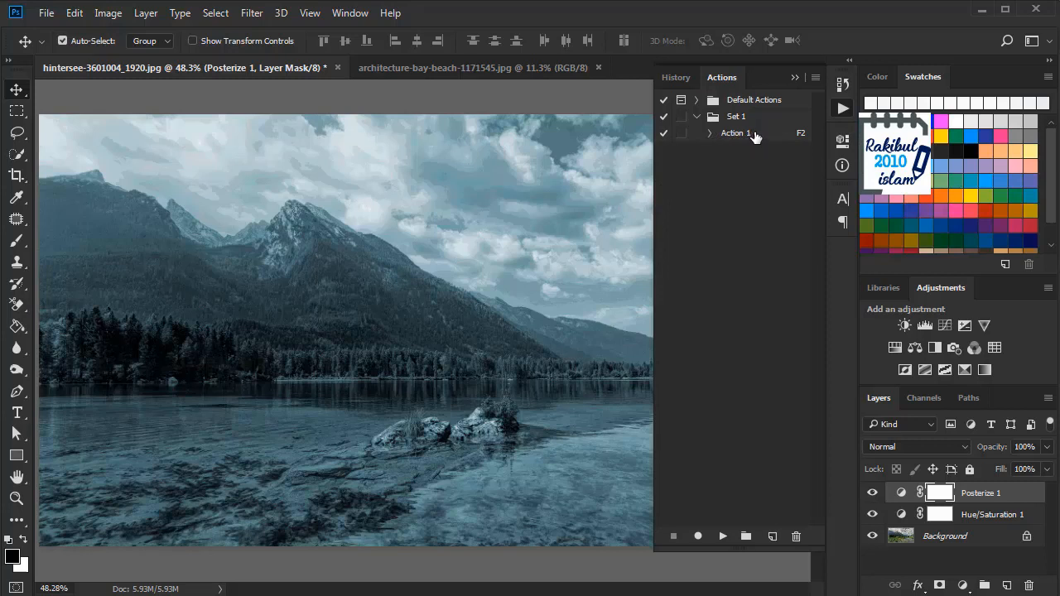
# Step: Play Action 1 on the architecture-bay-beach-1171545.jpg image
pyautogui.click(755, 134)
pyautogui.click(529, 70)
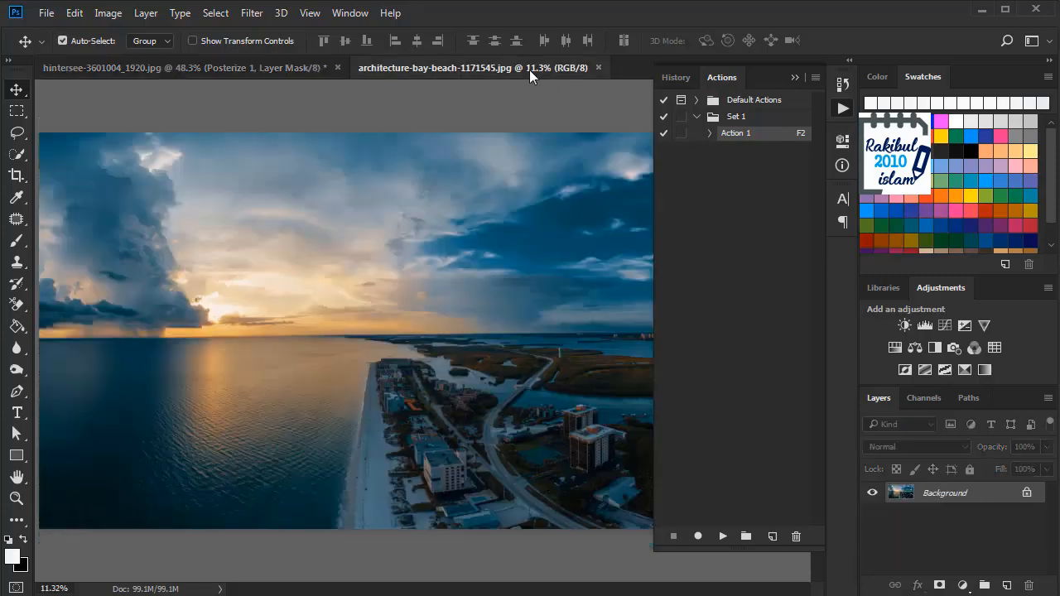
pyautogui.click(723, 536)
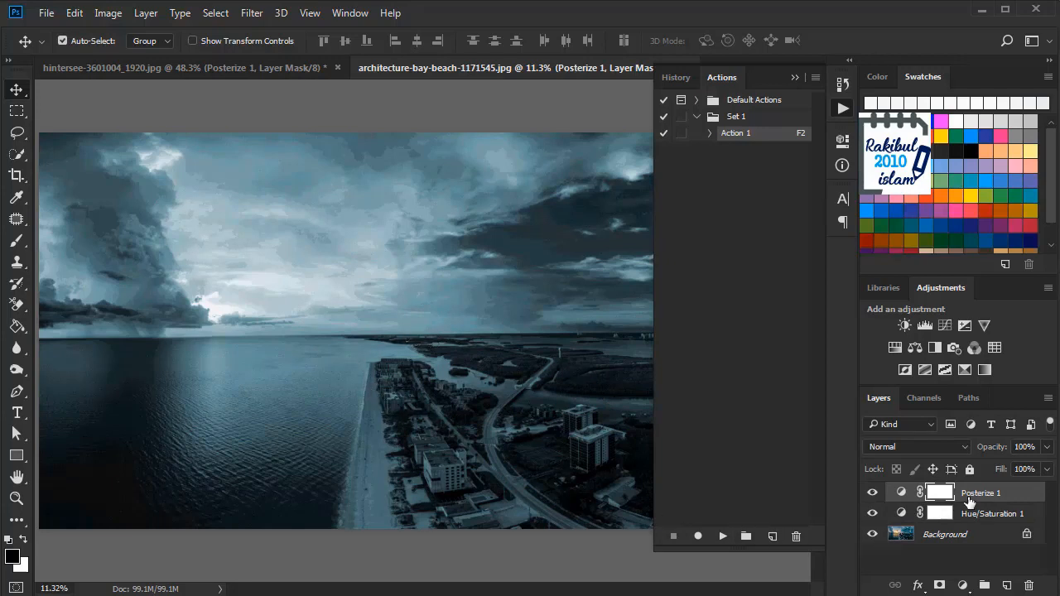
# Step: Revert the beach photo to its original history snapshot, and undo that revert to compare before and after
pyautogui.click(840, 84)
pyautogui.click(736, 103)
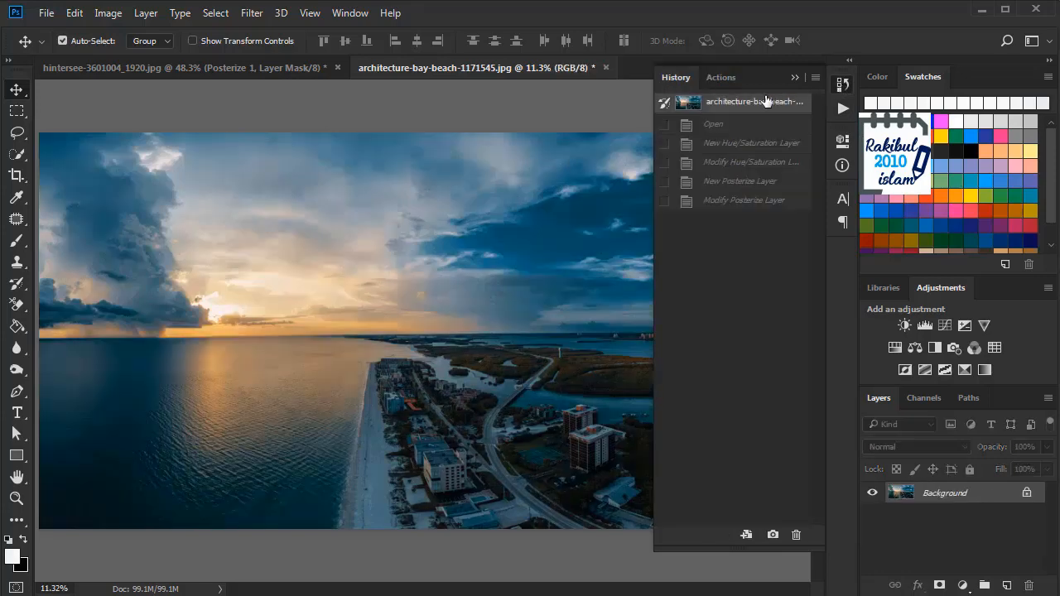
pyautogui.click(845, 86)
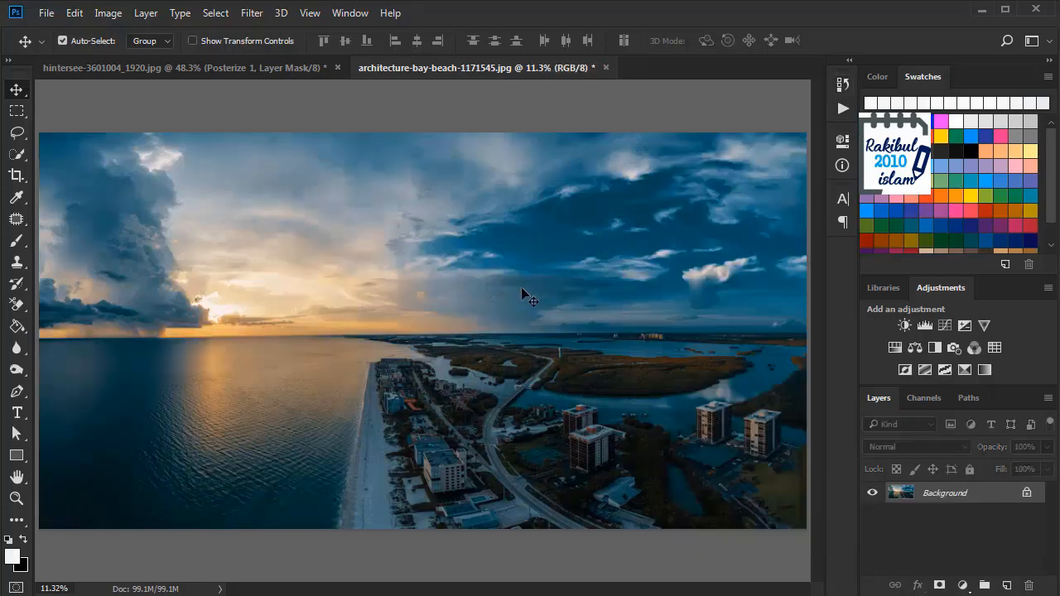
pyautogui.hotkey('ctrl', 'z')
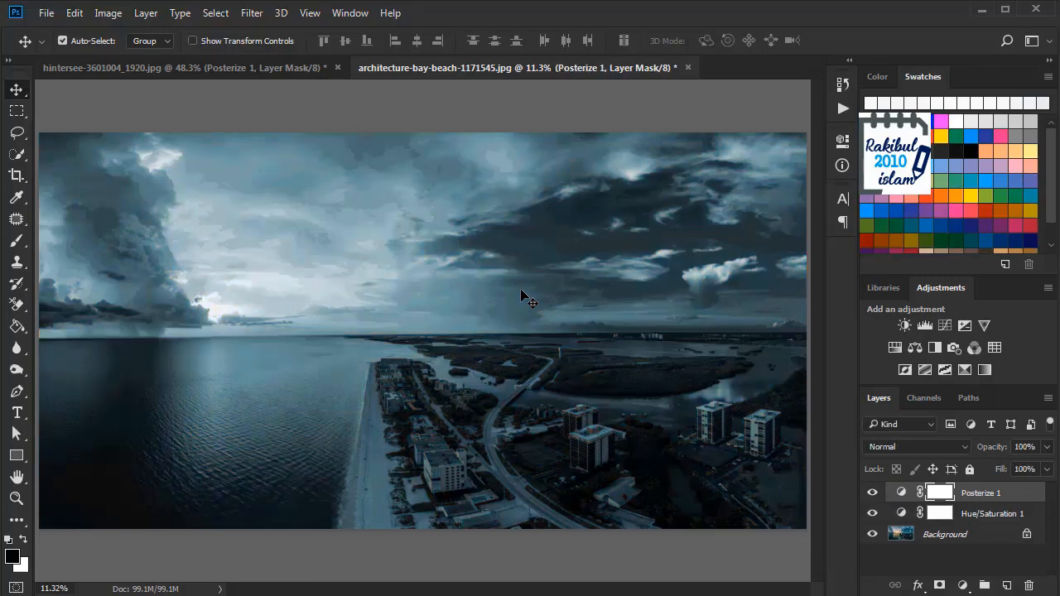
# Step: Expand Action 1 and resume recording after its last Set current adjustment layer command
pyautogui.click(843, 110)
pyautogui.click(840, 108)
pyautogui.click(841, 109)
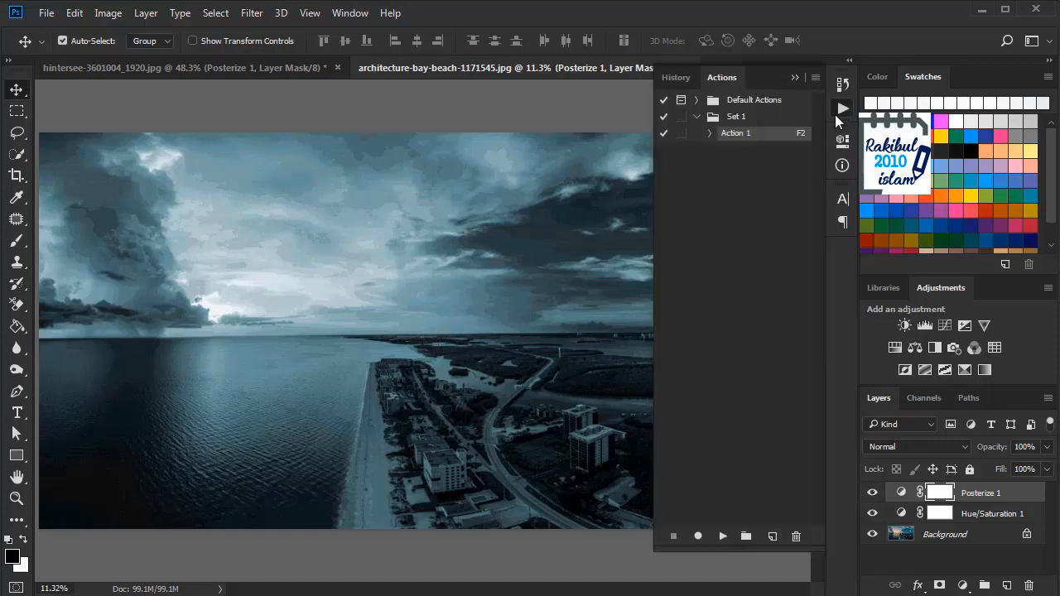
pyautogui.click(709, 133)
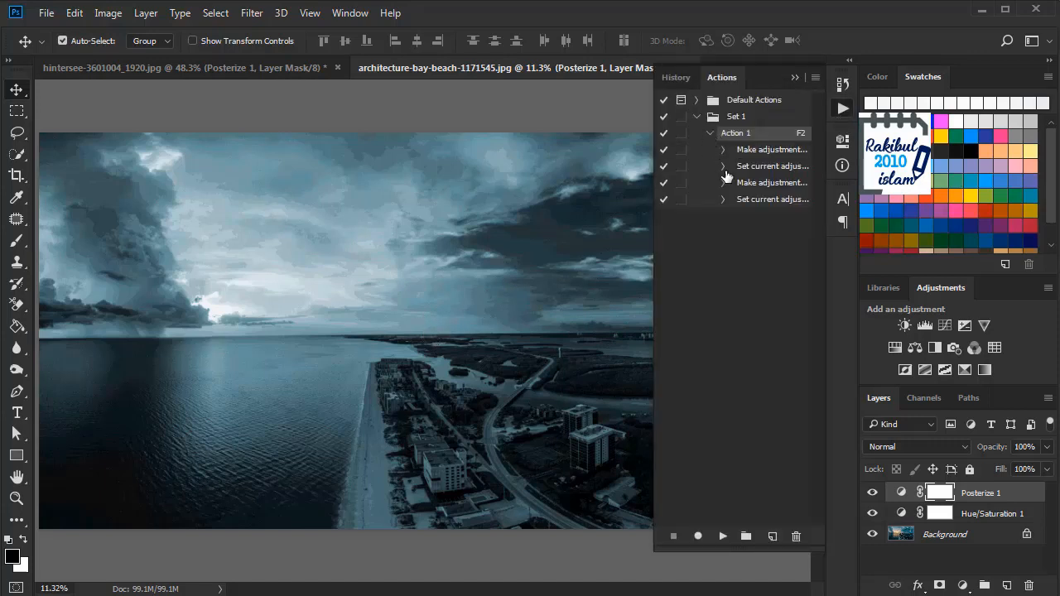
pyautogui.click(768, 184)
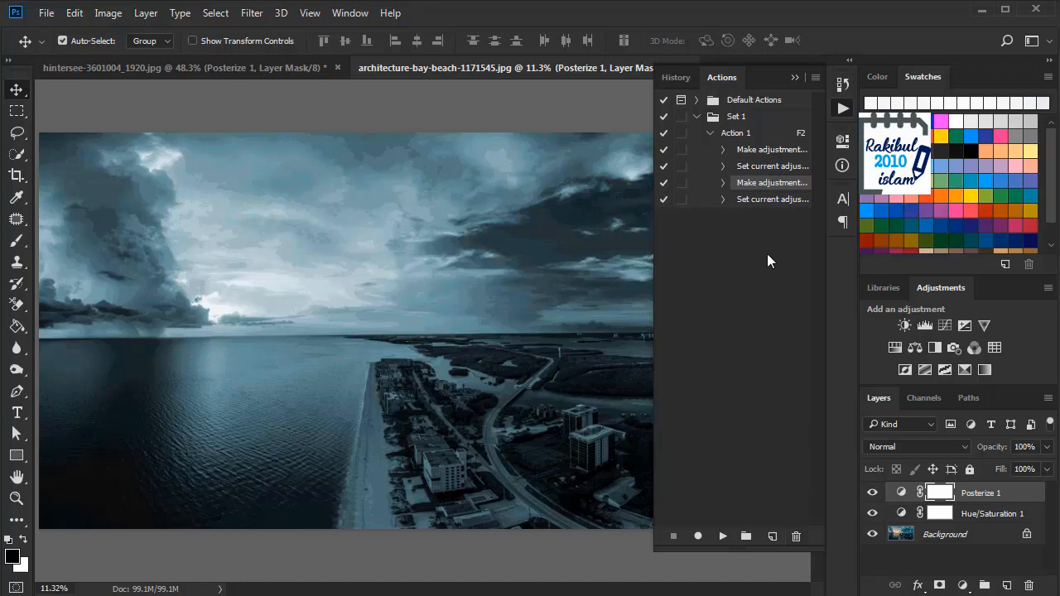
pyautogui.click(762, 200)
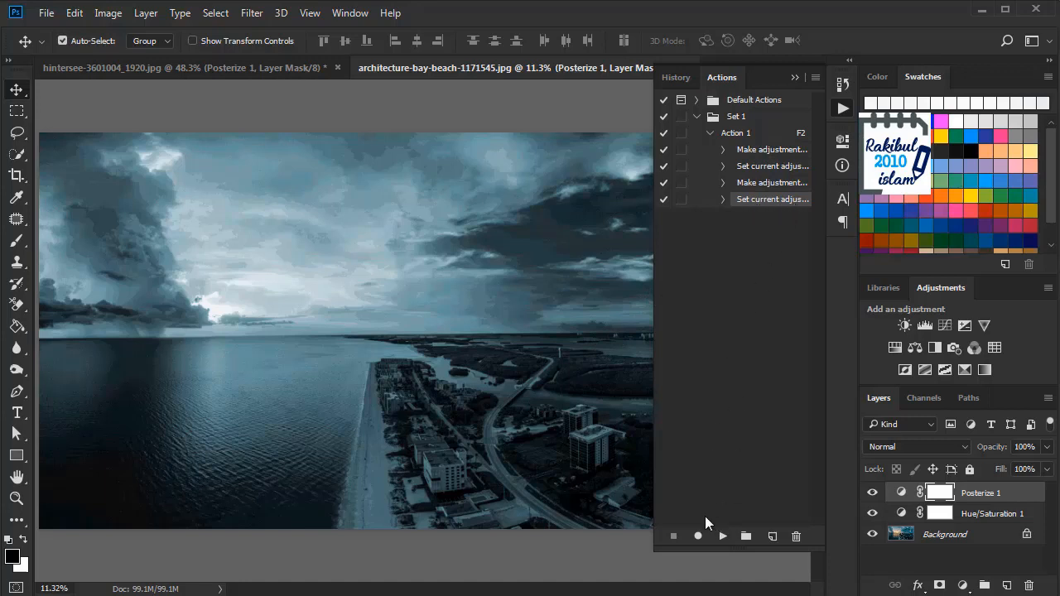
pyautogui.click(698, 538)
# Step: Save the beach image as a JPEG copy named "architecture-bay-beach-1171545 e" with quality 8 and Baseline ("Standard") format
pyautogui.click(50, 14)
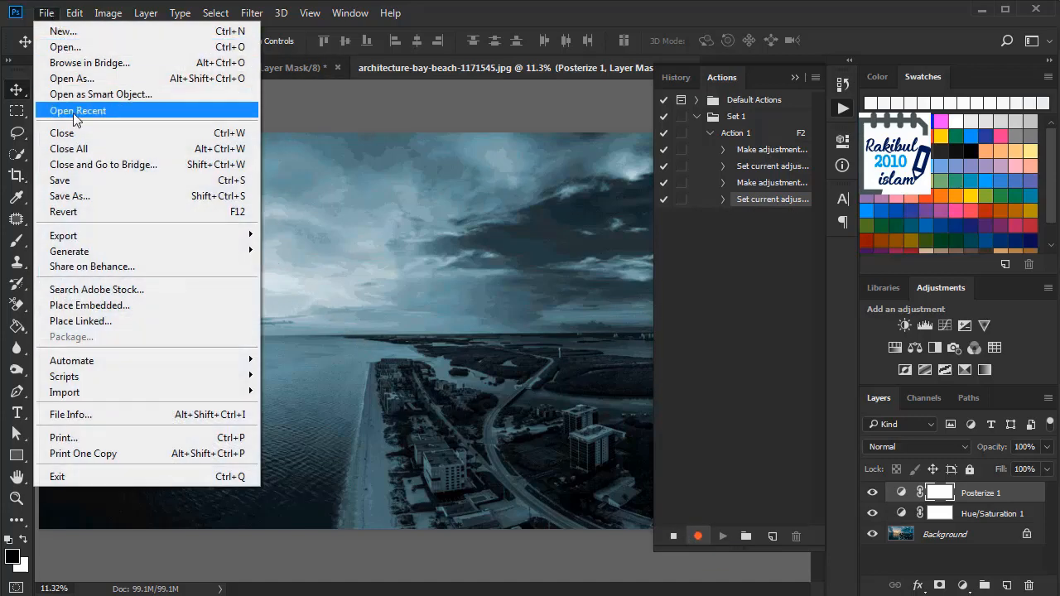
pyautogui.click(81, 203)
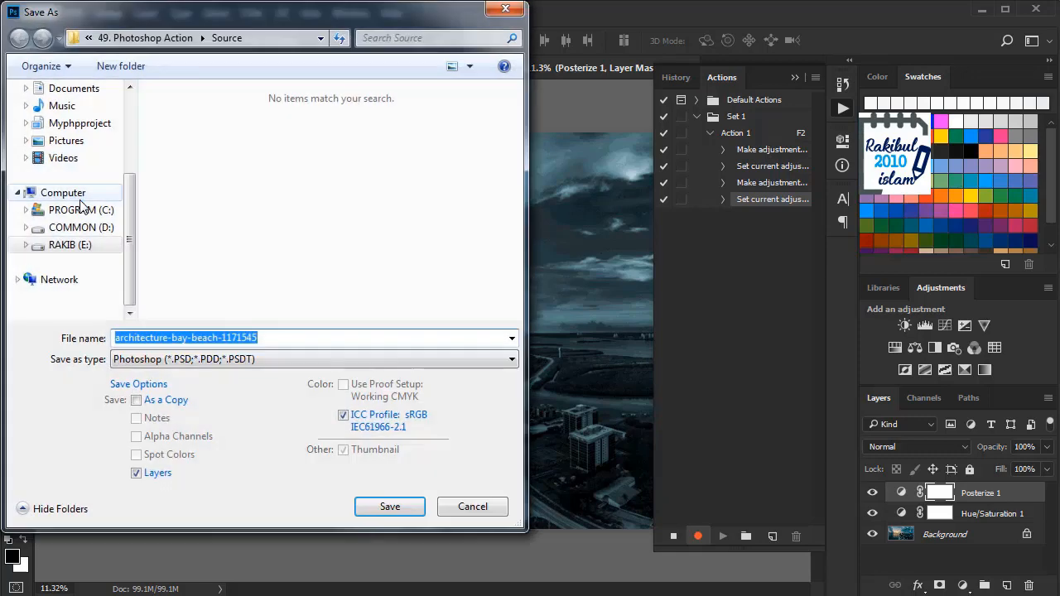
pyautogui.click(261, 338)
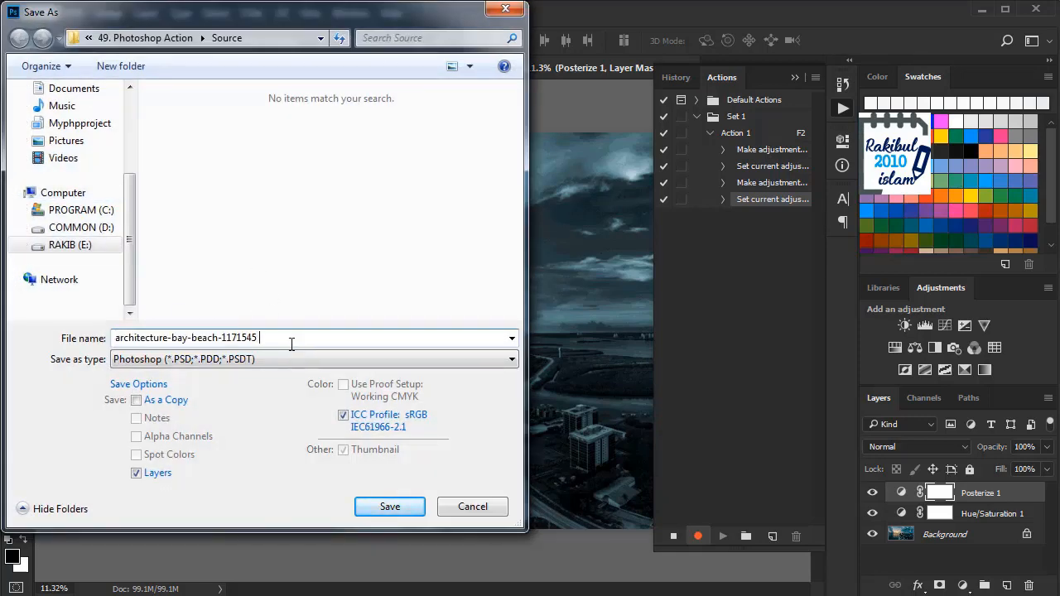
pyautogui.write('e')
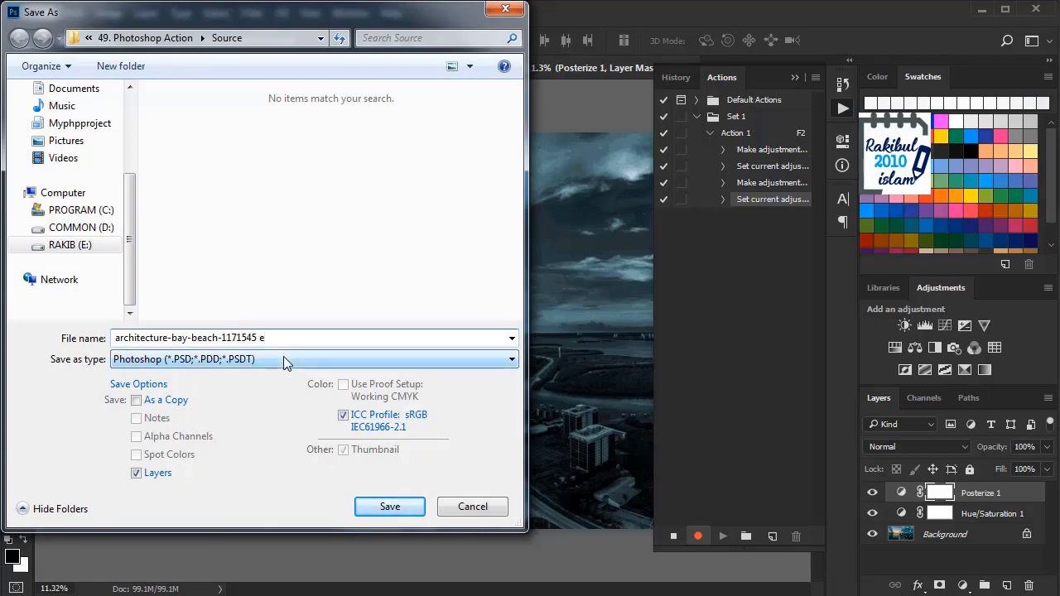
pyautogui.click(284, 359)
pyautogui.click(255, 488)
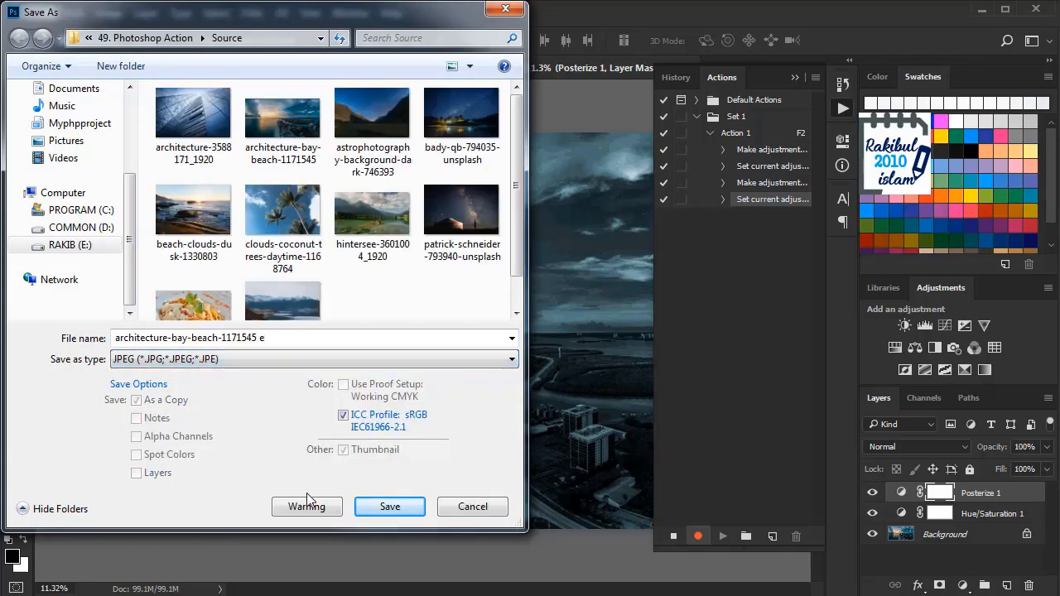
pyautogui.click(387, 502)
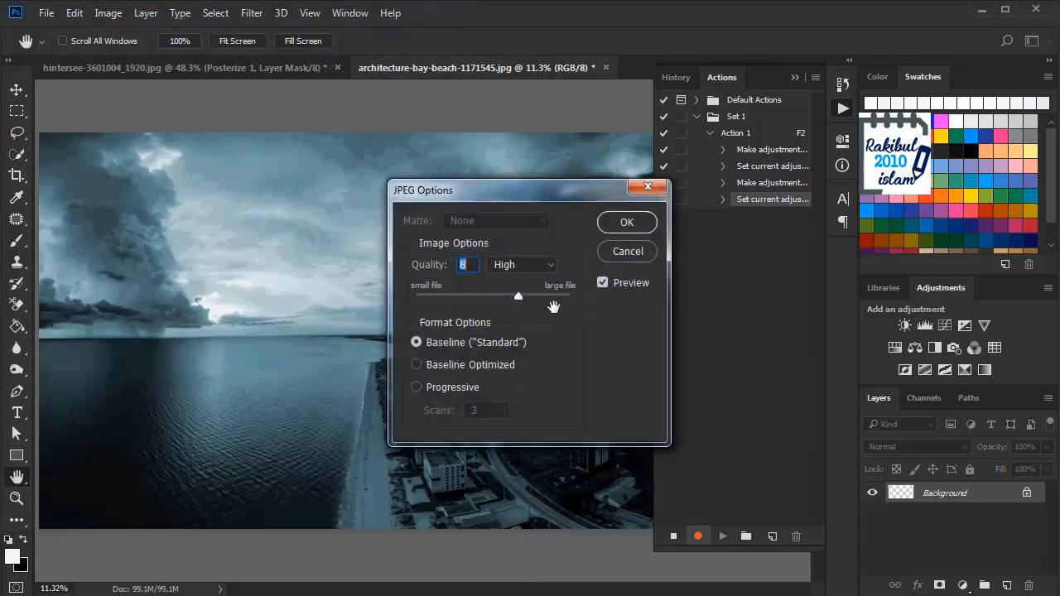
pyautogui.click(626, 222)
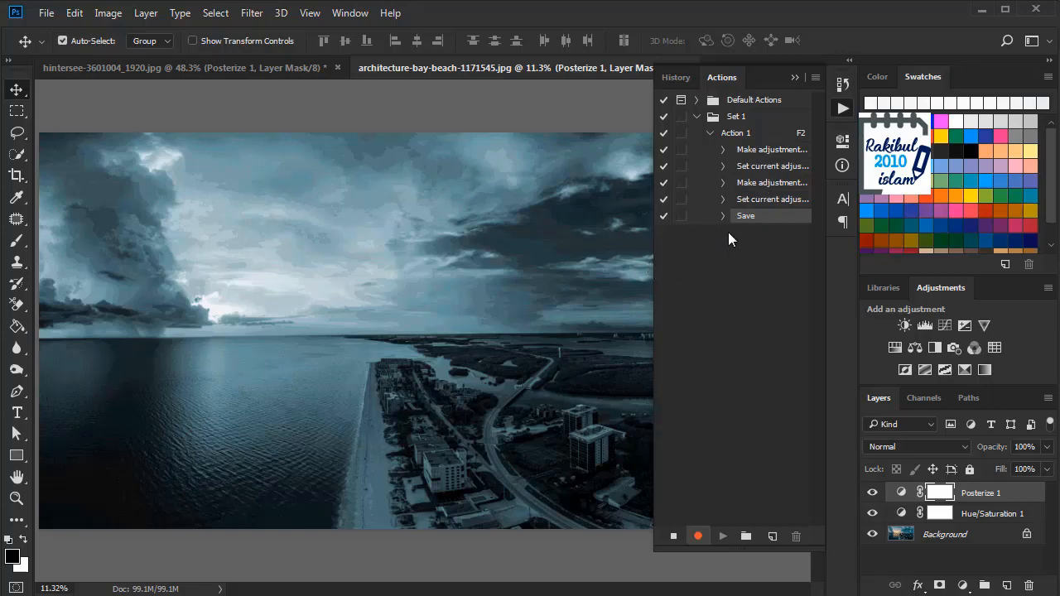
# Step: Stop recording Action 1, collapse its command list and hide the Actions panel
pyautogui.click(672, 538)
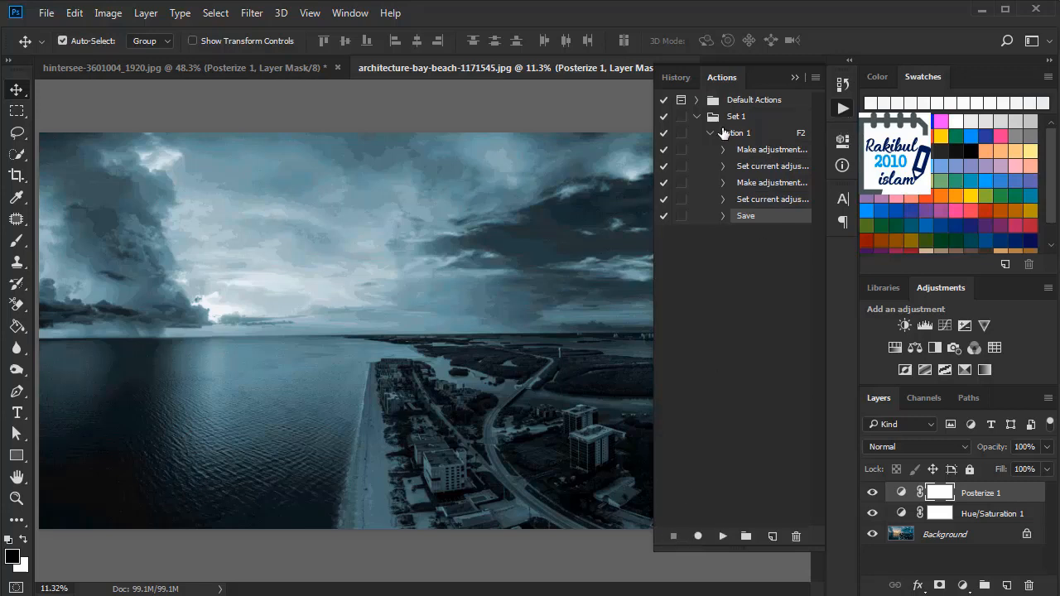
pyautogui.click(709, 134)
pyautogui.click(842, 108)
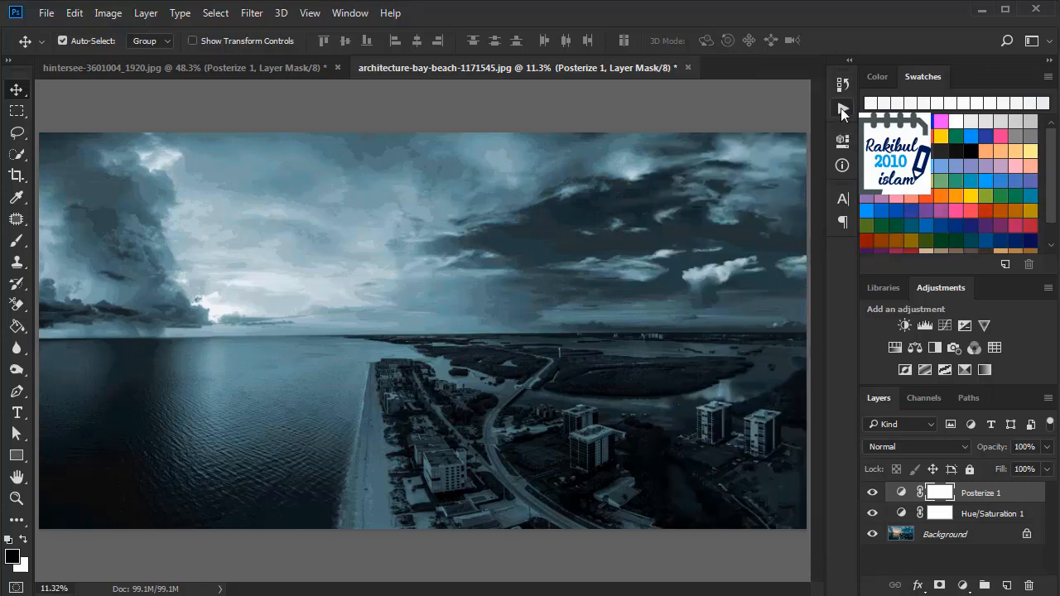
# Step: Close the hintersee-3601004_1920.jpg and architecture-bay-beach-1171545.jpg documents without saving changes
pyautogui.click(336, 66)
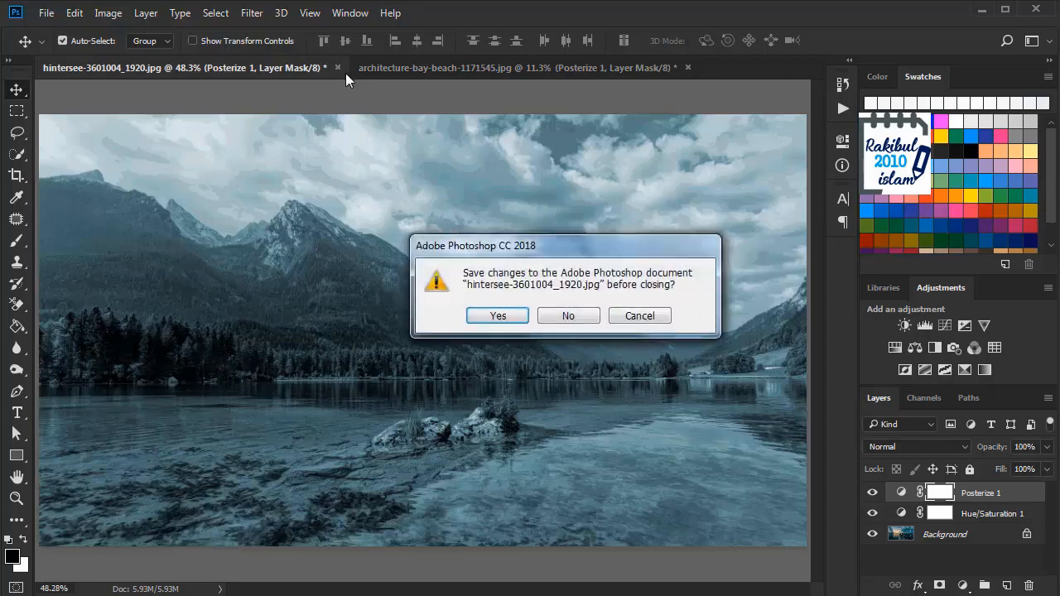
pyautogui.click(568, 317)
pyautogui.click(372, 67)
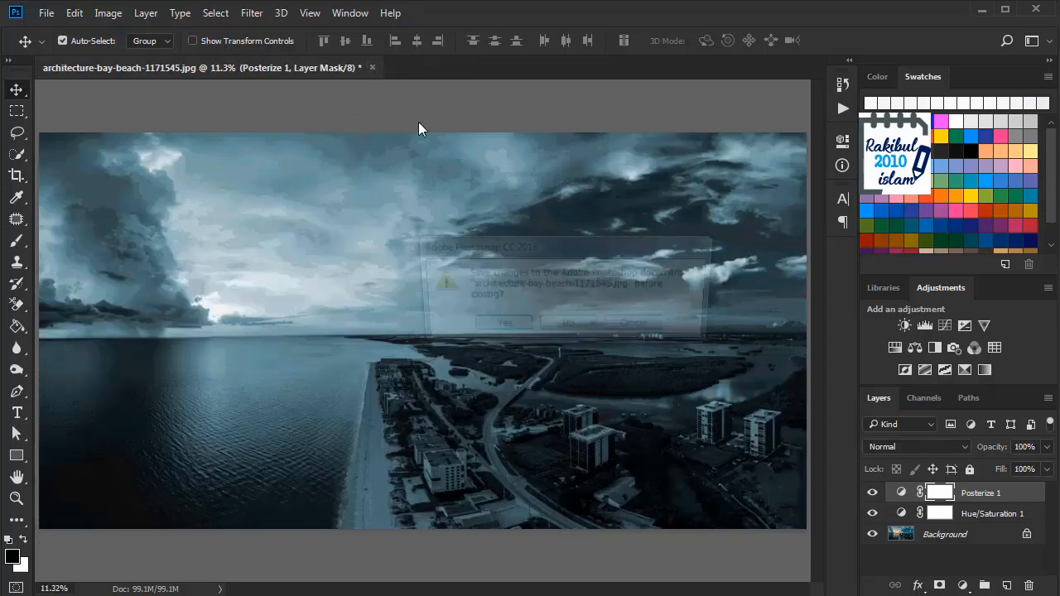
pyautogui.click(575, 315)
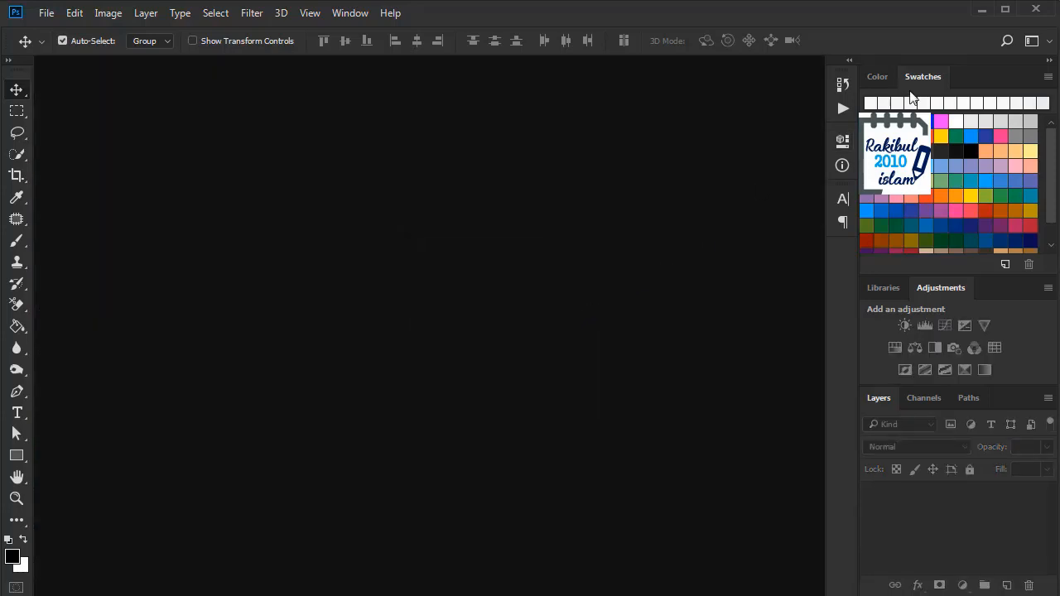
# Step: Minimize Photoshop and delete the "architecture-bay-beach-1171545 e" image from the Source folder in Windows Explorer
pyautogui.click(980, 10)
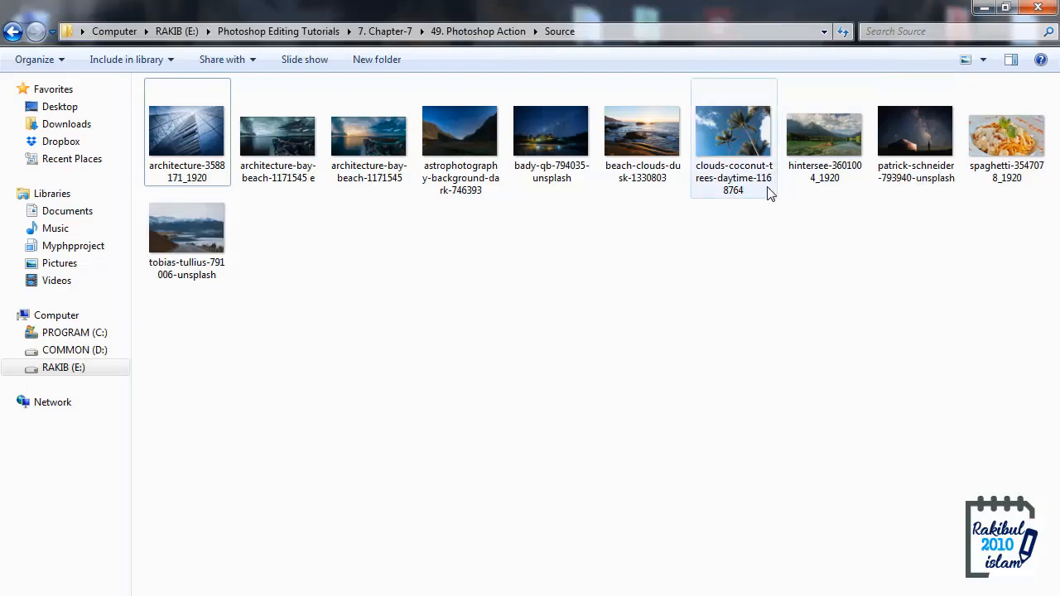
pyautogui.click(296, 156)
pyautogui.press('Delete')
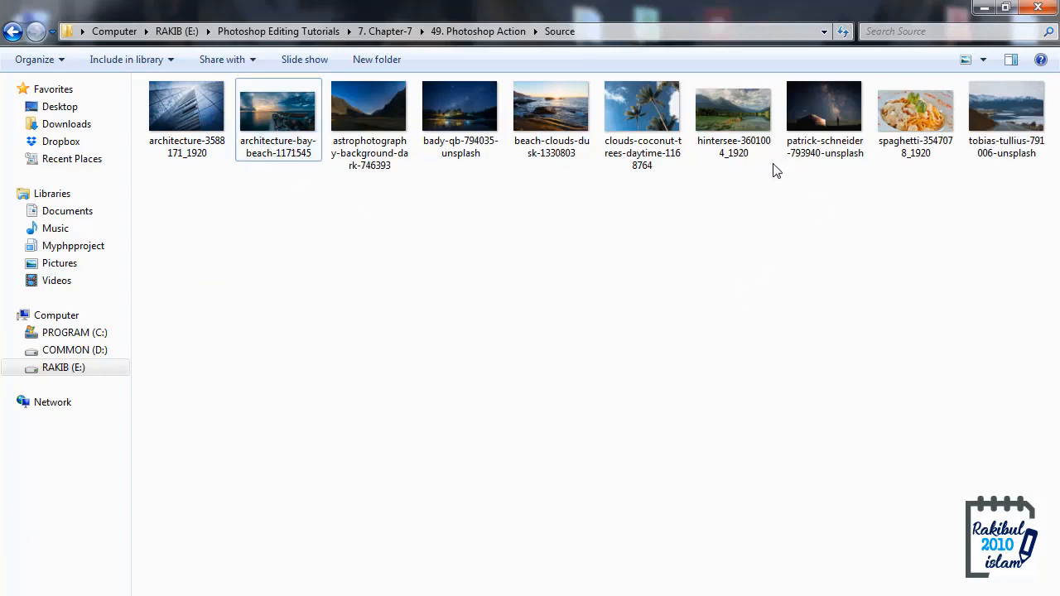
# Step: Examine the contents of the Destination and Source folders inside 49. Photoshop Action
pyautogui.click(13, 31)
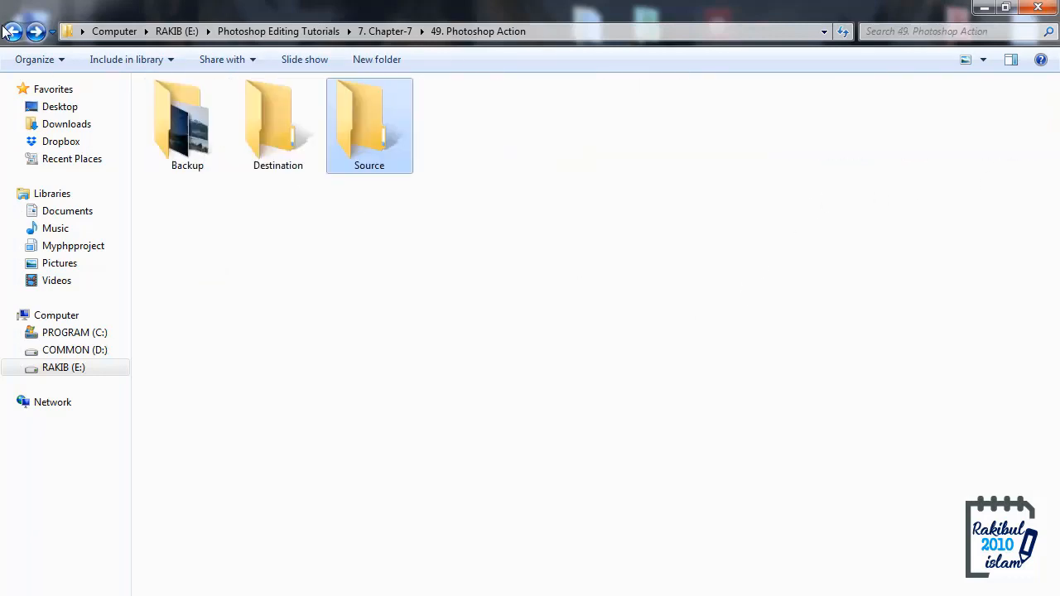
pyautogui.doubleClick(285, 131)
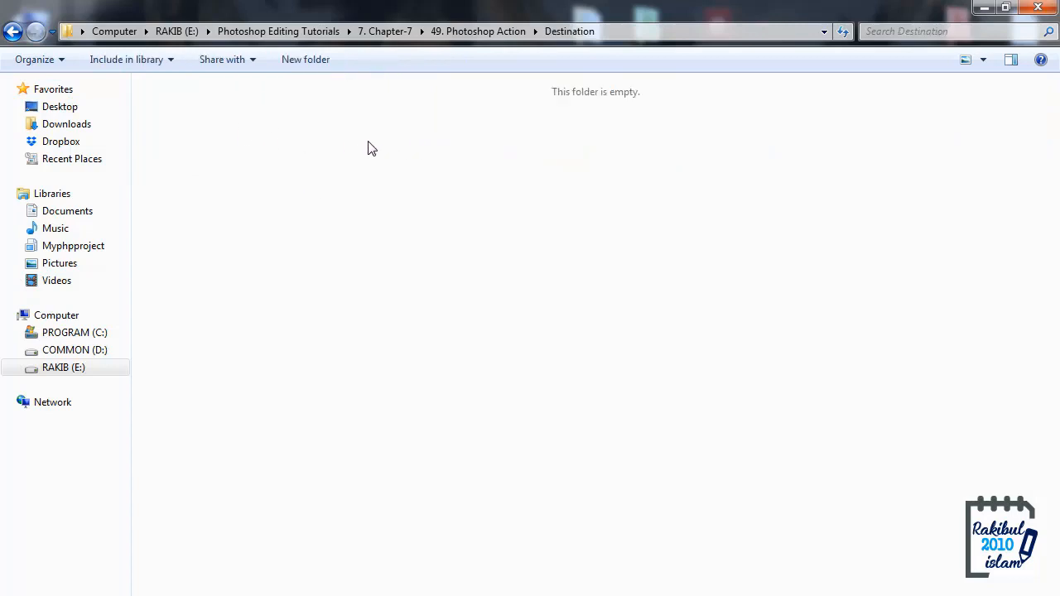
pyautogui.click(13, 31)
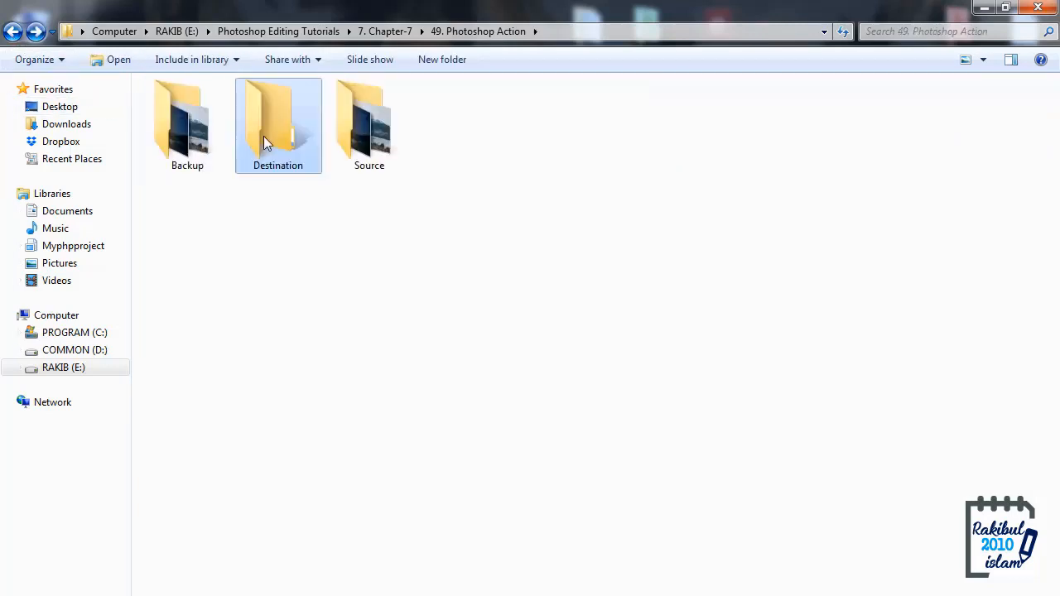
pyautogui.click(378, 146)
pyautogui.doubleClick(378, 145)
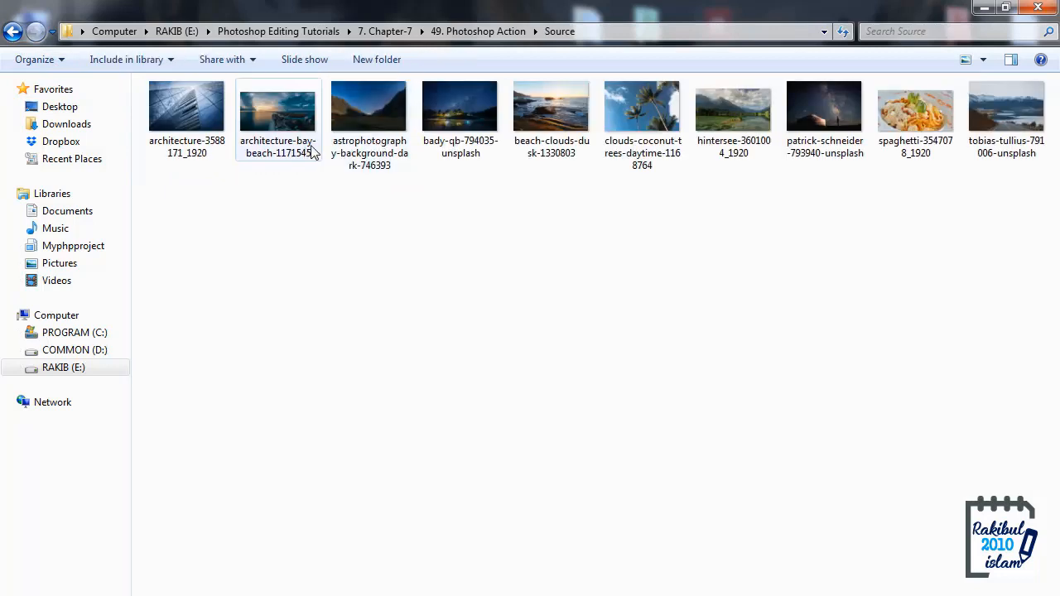
pyautogui.click(12, 31)
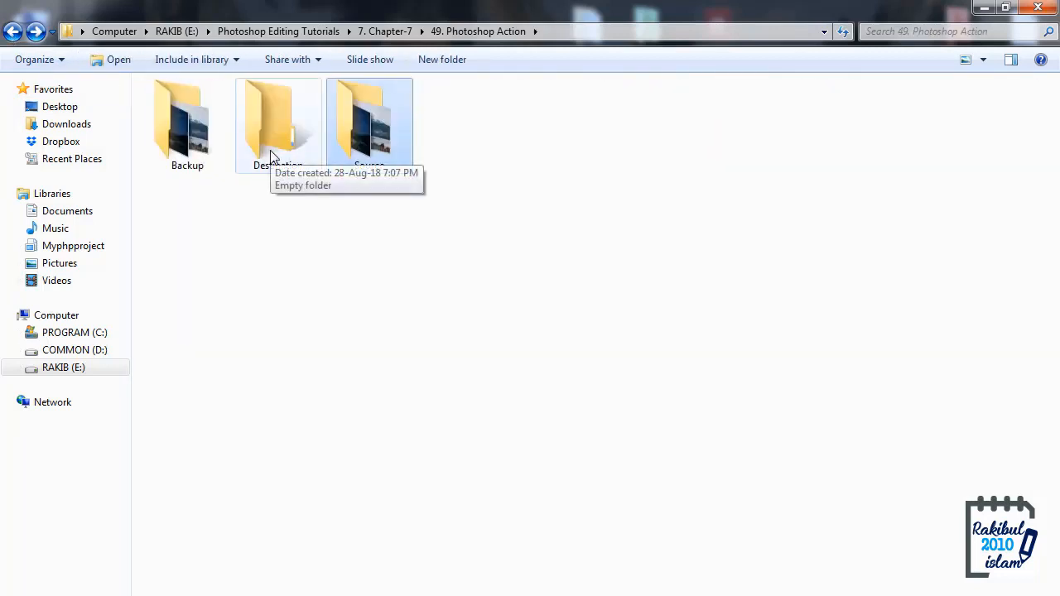
# Step: Switch back to Photoshop and open the Batch automation settings
pyautogui.click(389, 594)
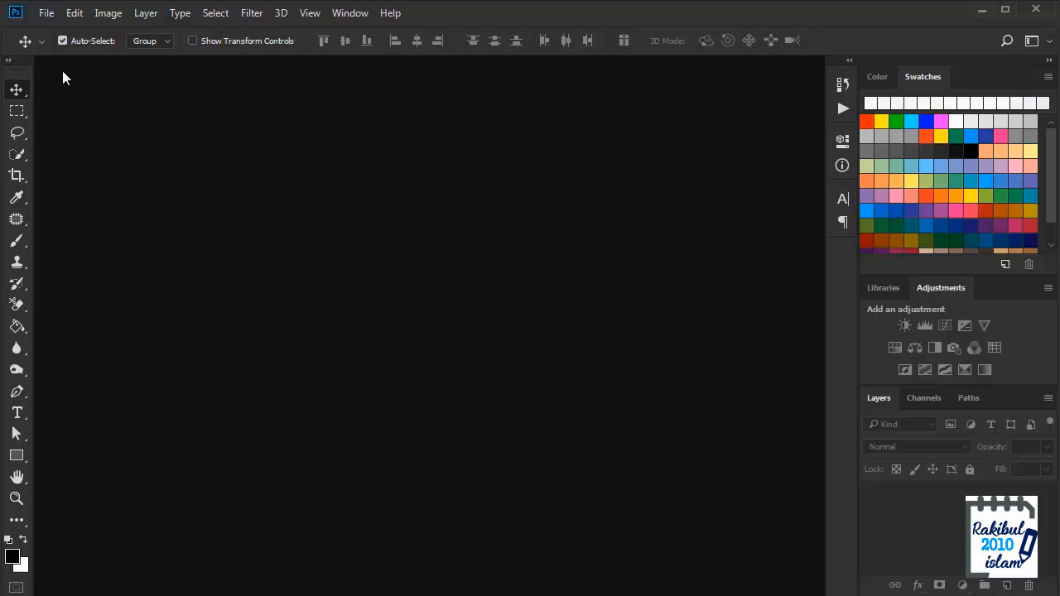
pyautogui.click(46, 13)
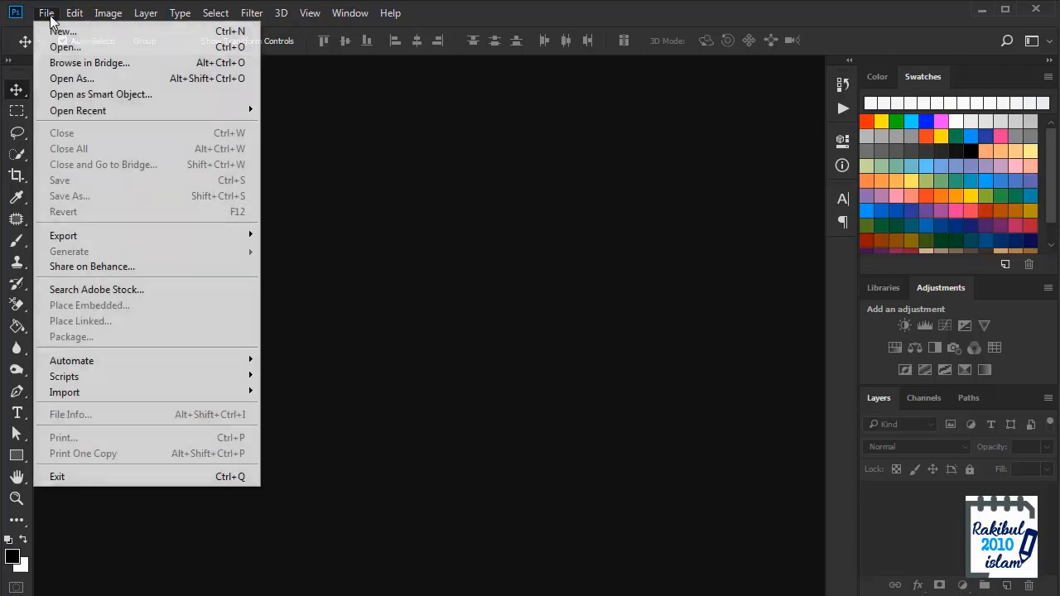
pyautogui.moveTo(86, 362)
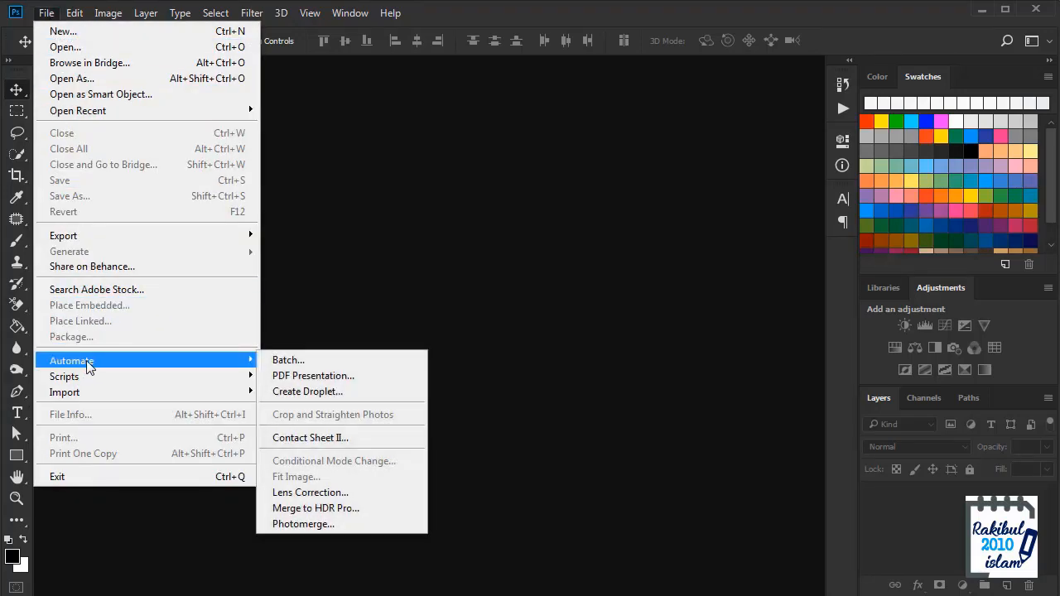
pyautogui.click(292, 361)
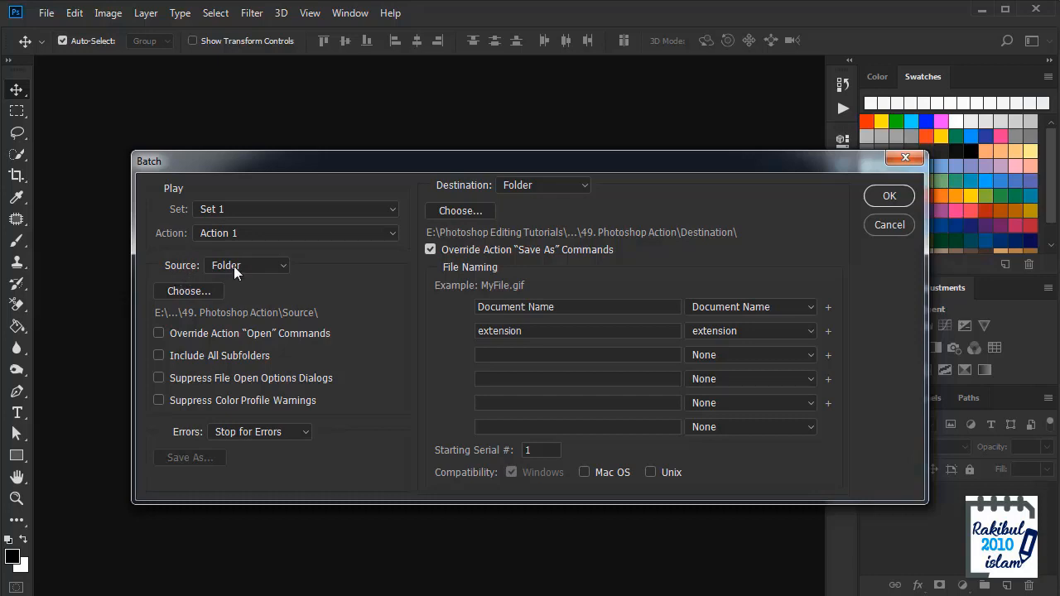
# Step: Choose the Source folder inside 49. Photoshop Action as the batch source folder
pyautogui.click(185, 292)
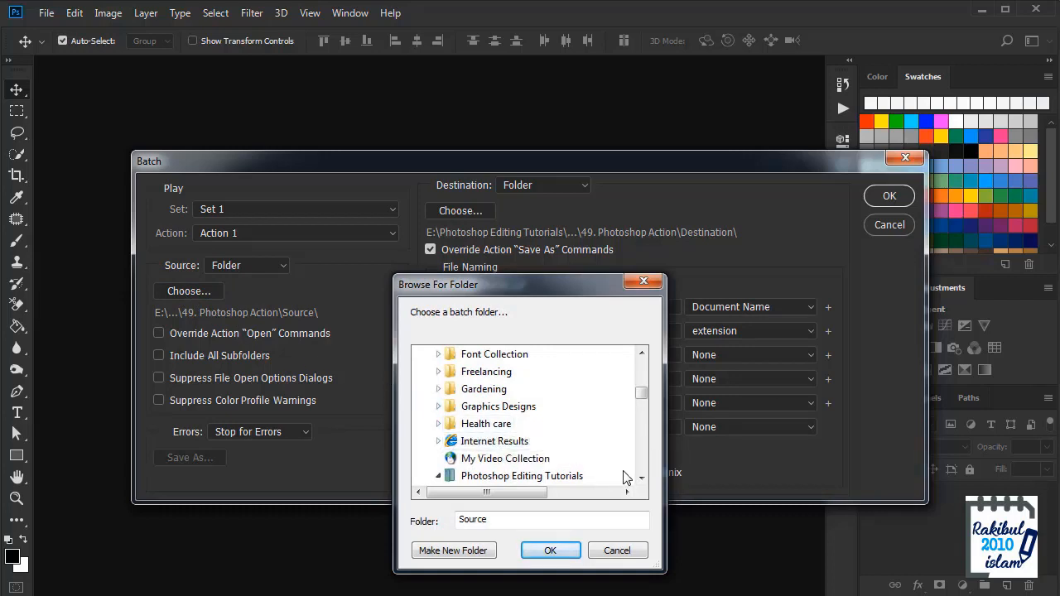
pyautogui.click(642, 478)
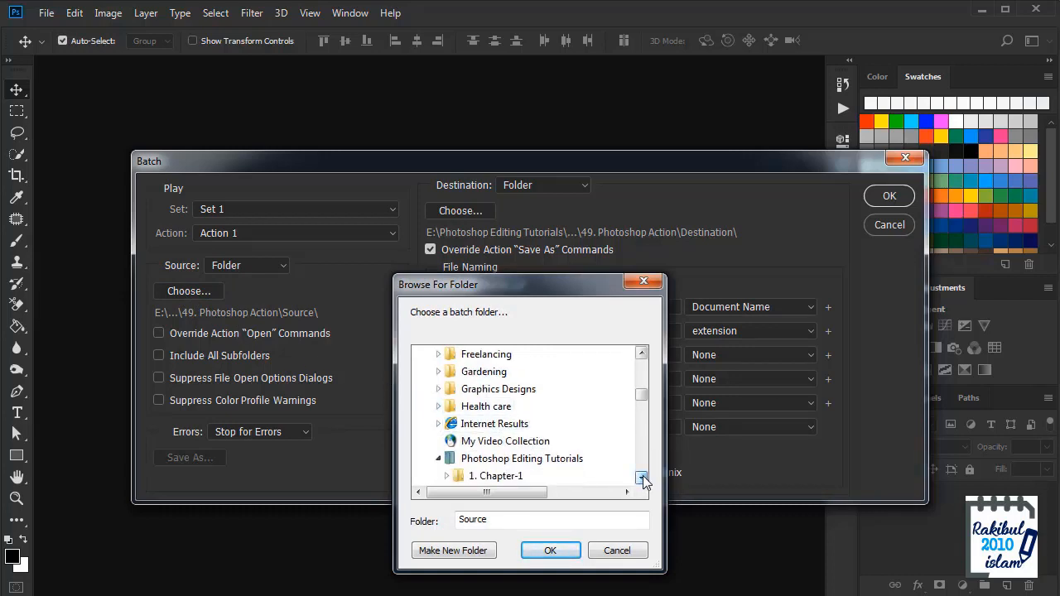
pyautogui.click(642, 478)
pyautogui.click(643, 478)
pyautogui.click(643, 478)
pyautogui.click(643, 478)
pyautogui.click(642, 478)
pyautogui.moveTo(643, 478); pyautogui.dragTo(643, 478)
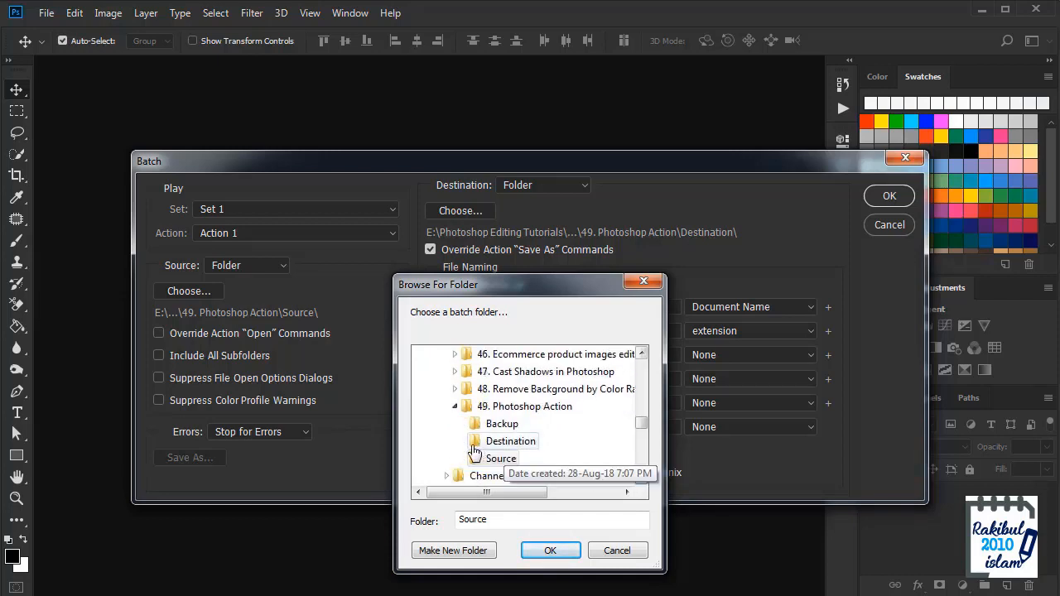
pyautogui.click(497, 460)
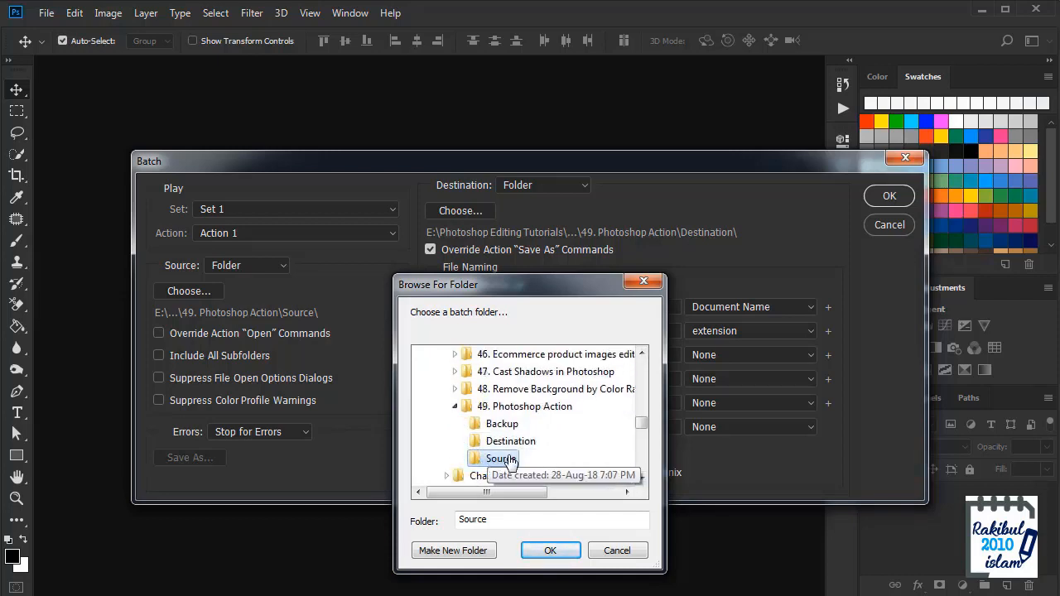
pyautogui.click(550, 552)
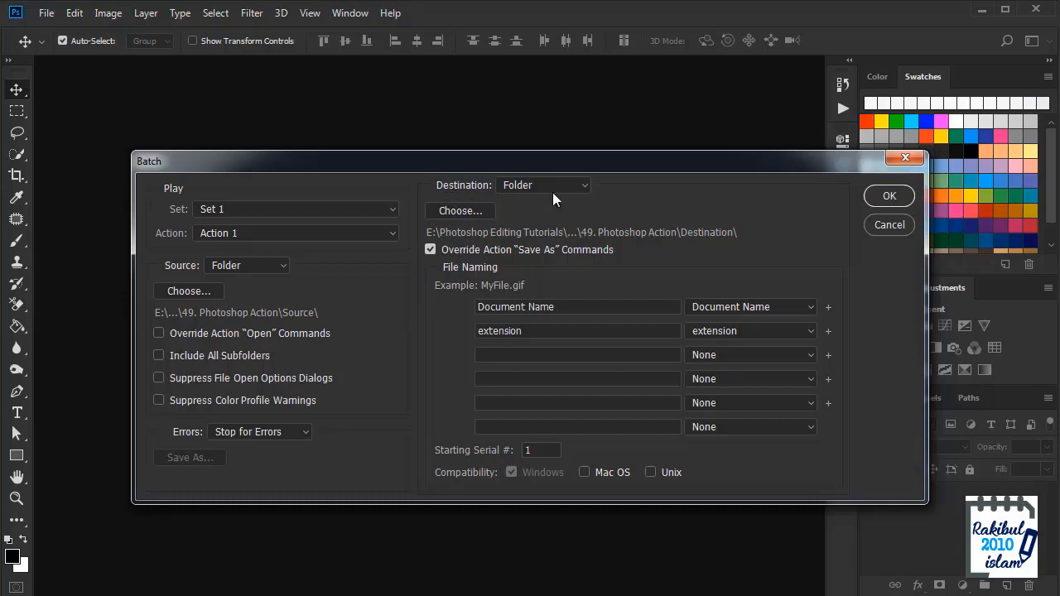
# Step: Choose the Destination folder inside 49. Photoshop Action as the batch destination folder
pyautogui.click(478, 211)
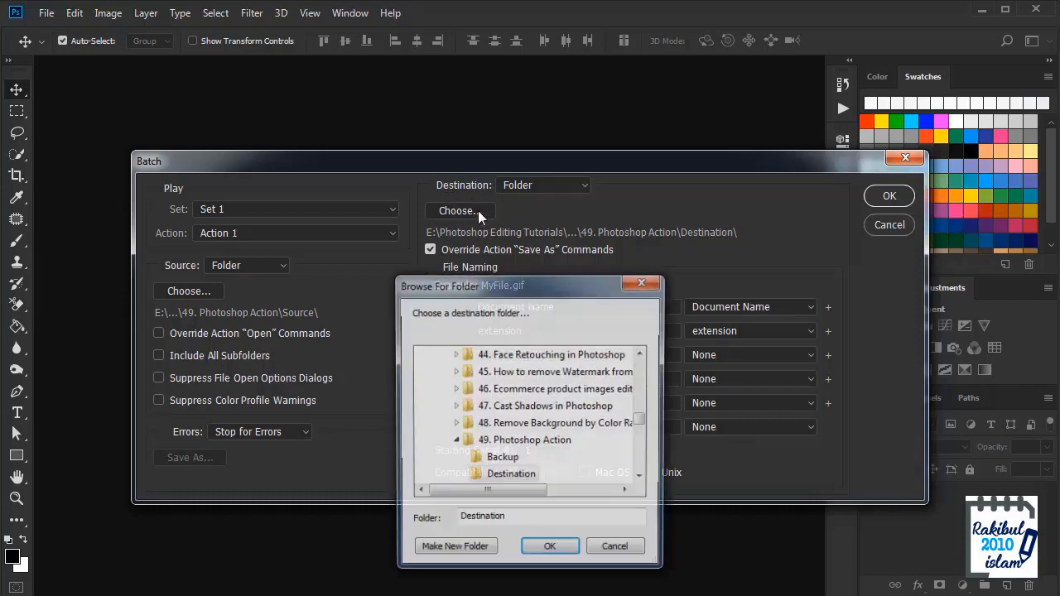
pyautogui.click(641, 477)
pyautogui.click(641, 478)
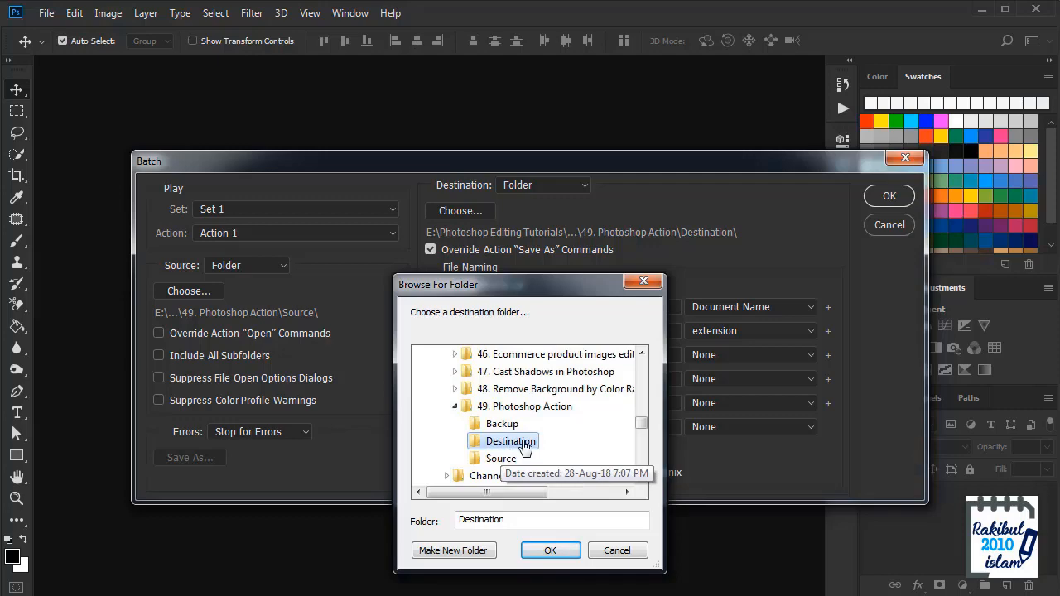
pyautogui.click(546, 552)
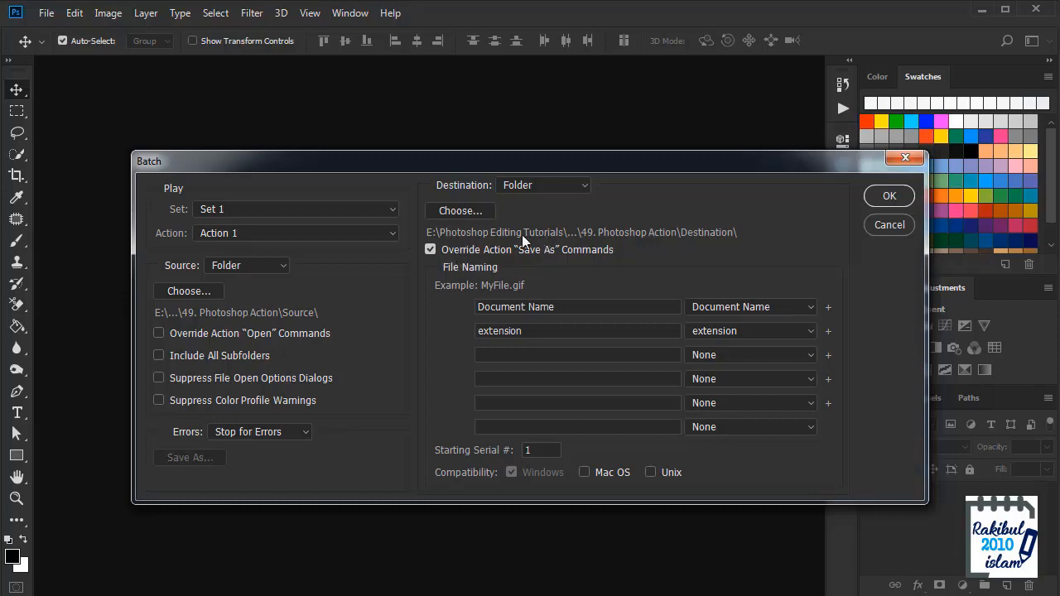
# Step: Run the batch with Action 1 from Set 1 on the Source folder, and switch to the file explorer's Destination folder
pyautogui.click(890, 195)
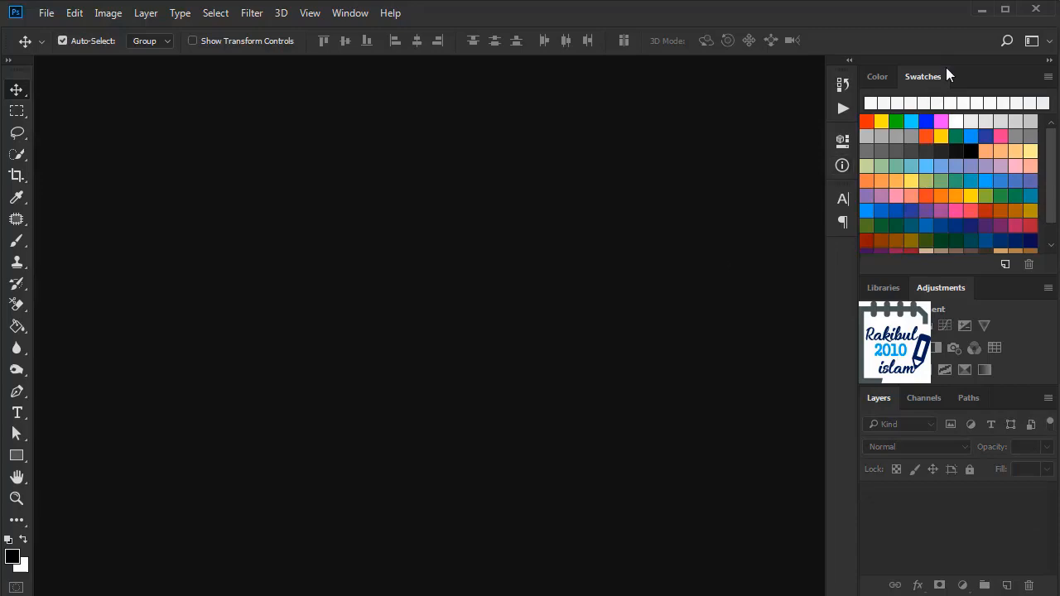
pyautogui.click(983, 10)
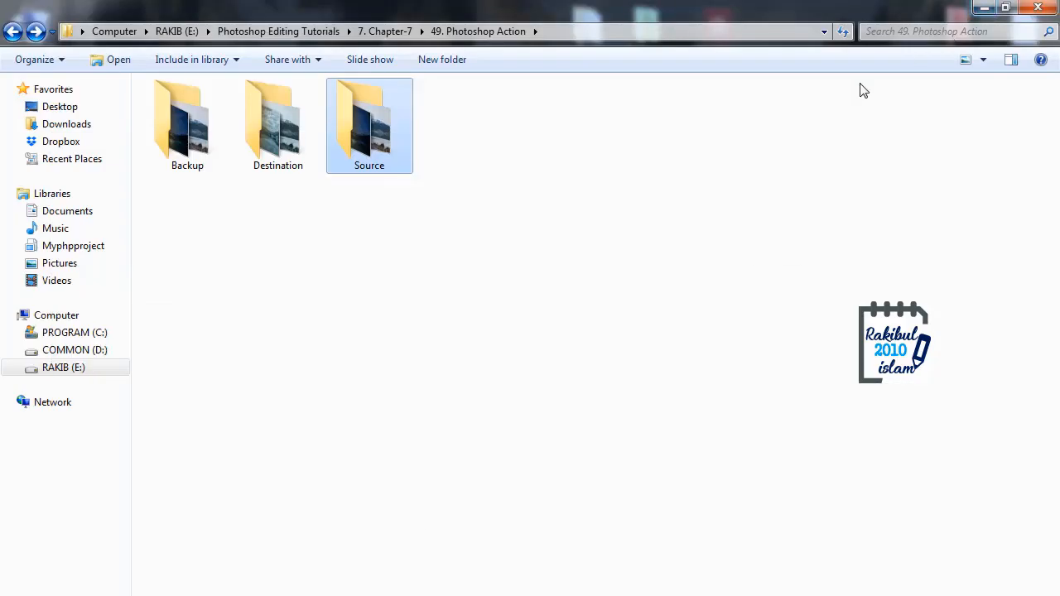
pyautogui.doubleClick(287, 138)
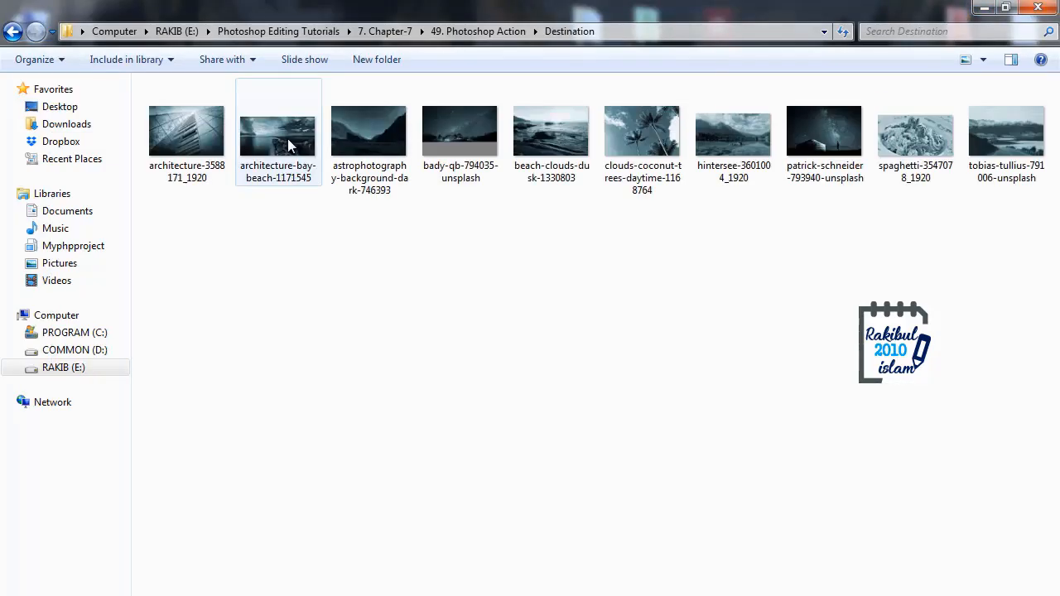
# Step: Examine the processed images in the Destination folder one by one, starting with architecture-3588171_1920, and close the photo viewer
pyautogui.doubleClick(176, 154)
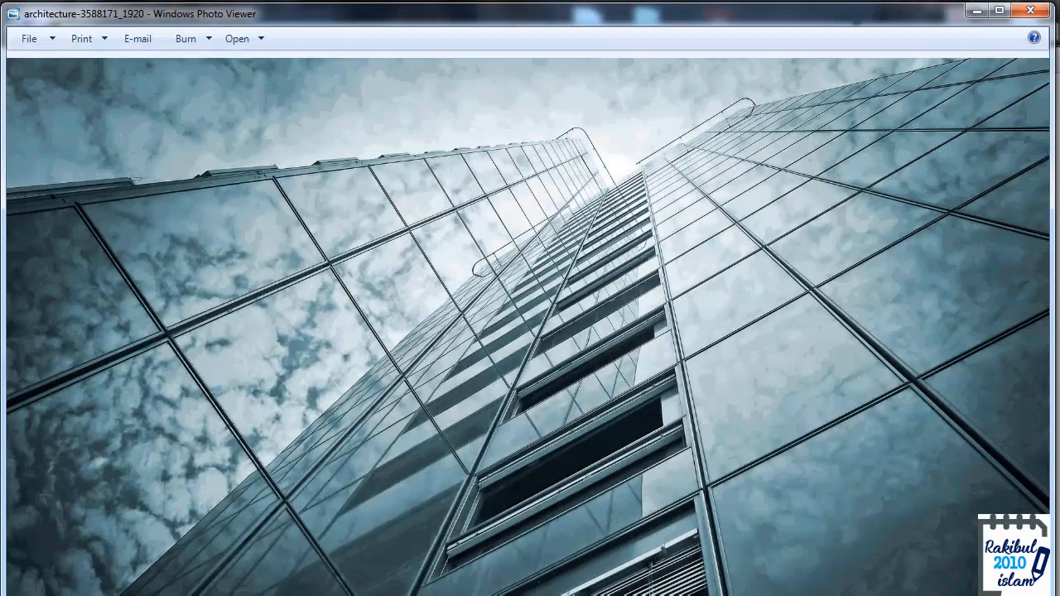
pyautogui.press('Right')
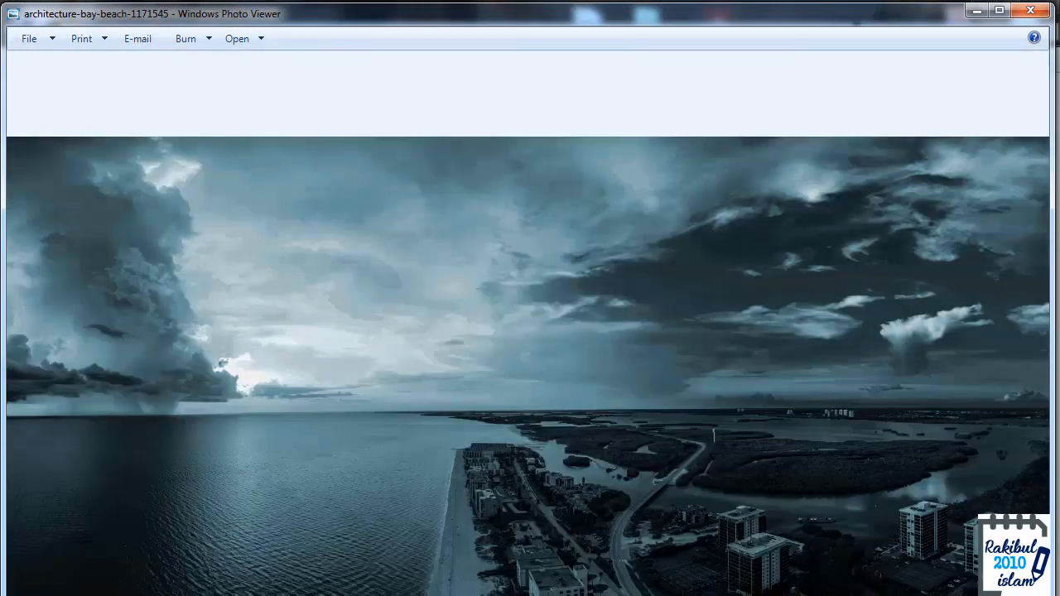
pyautogui.press('Right')
pyautogui.press('Right')
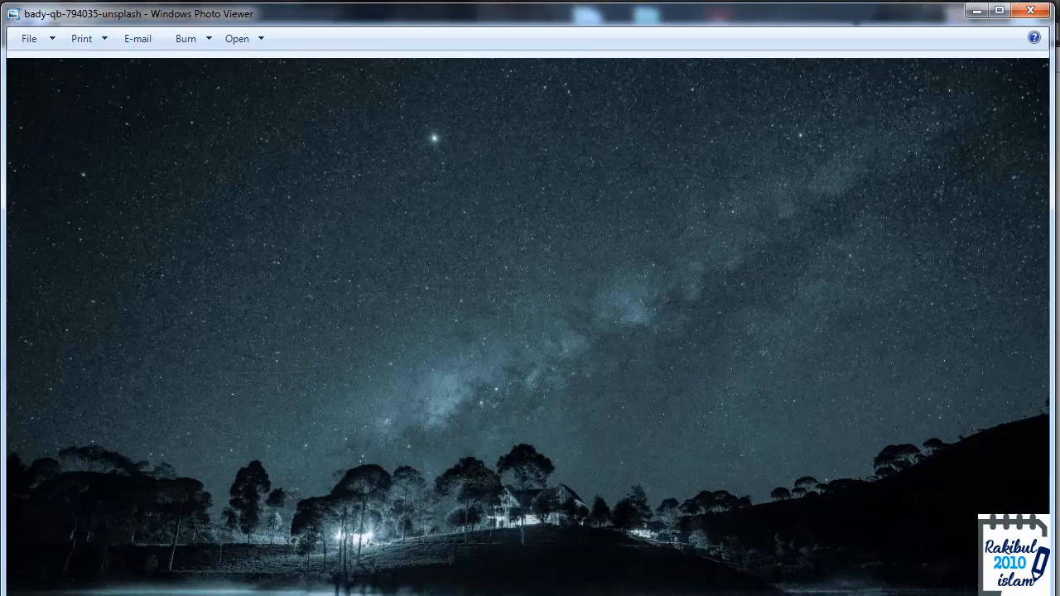
pyautogui.press('Right')
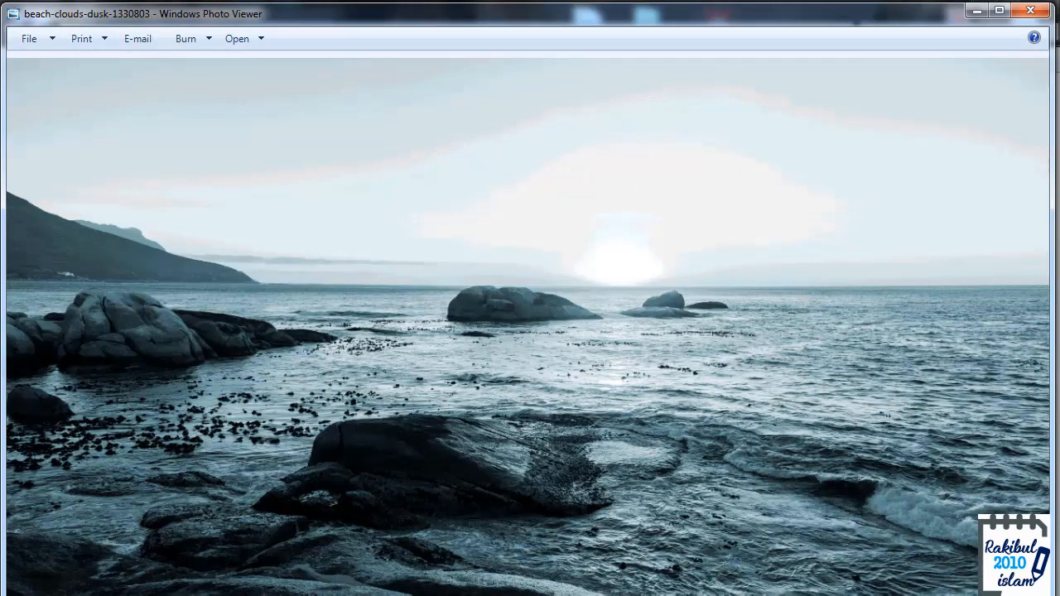
pyautogui.press('Right')
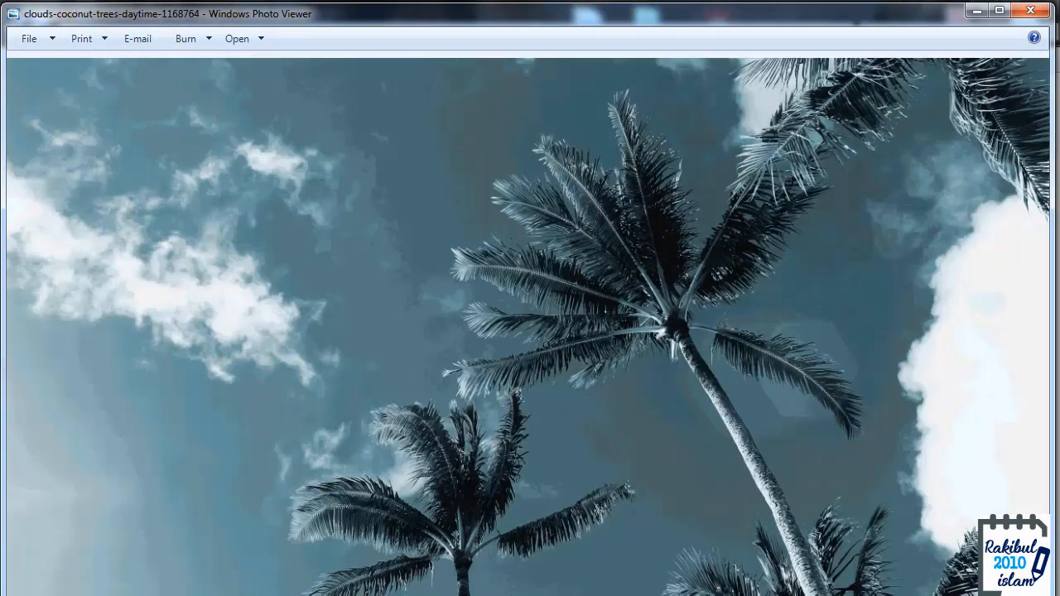
pyautogui.press('Right')
pyautogui.press('Right')
pyautogui.press('Right')
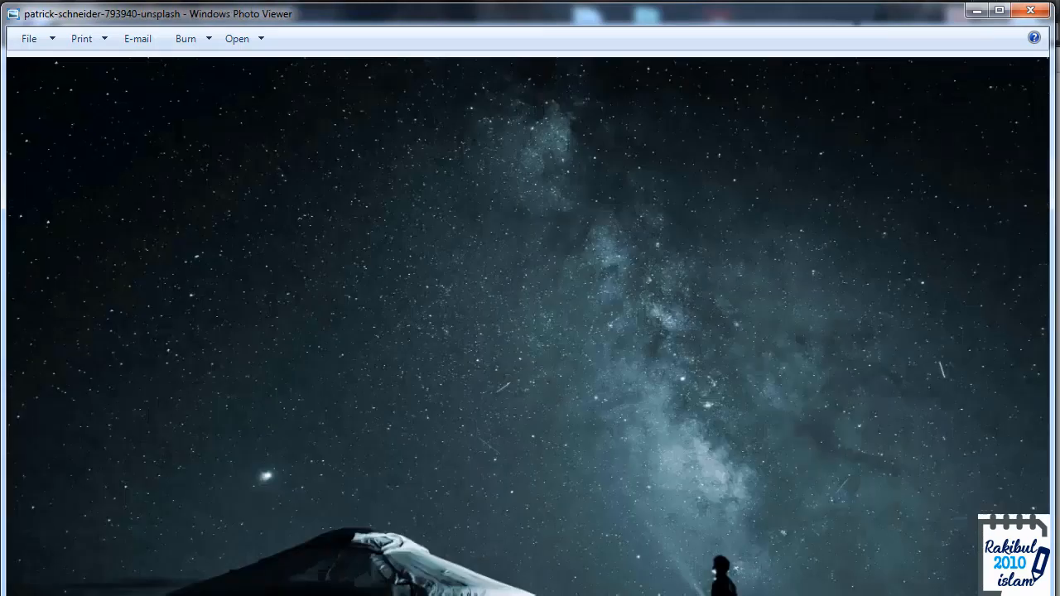
pyautogui.press('Right')
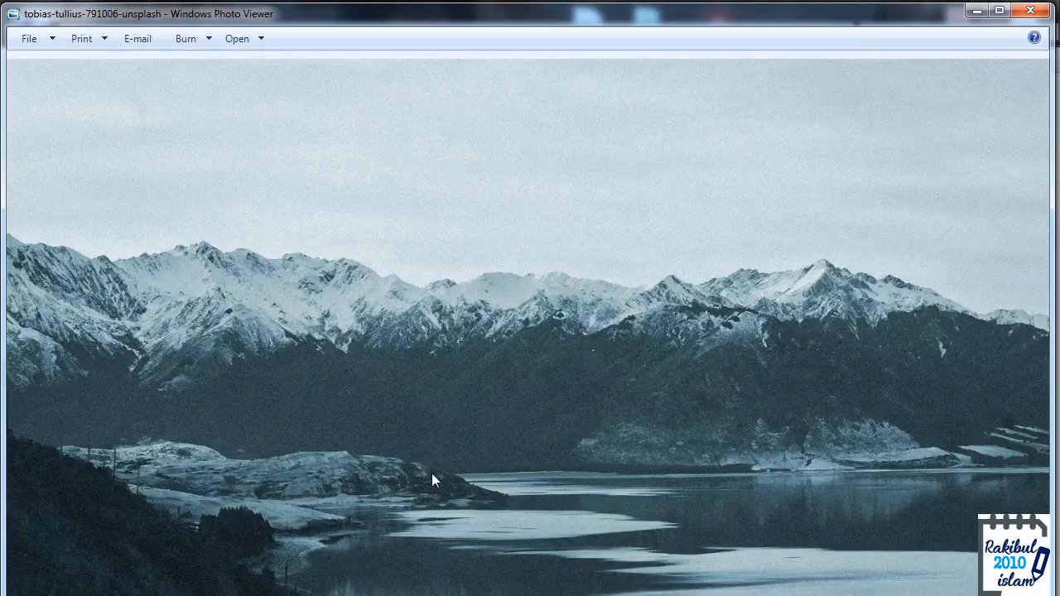
pyautogui.click(1030, 10)
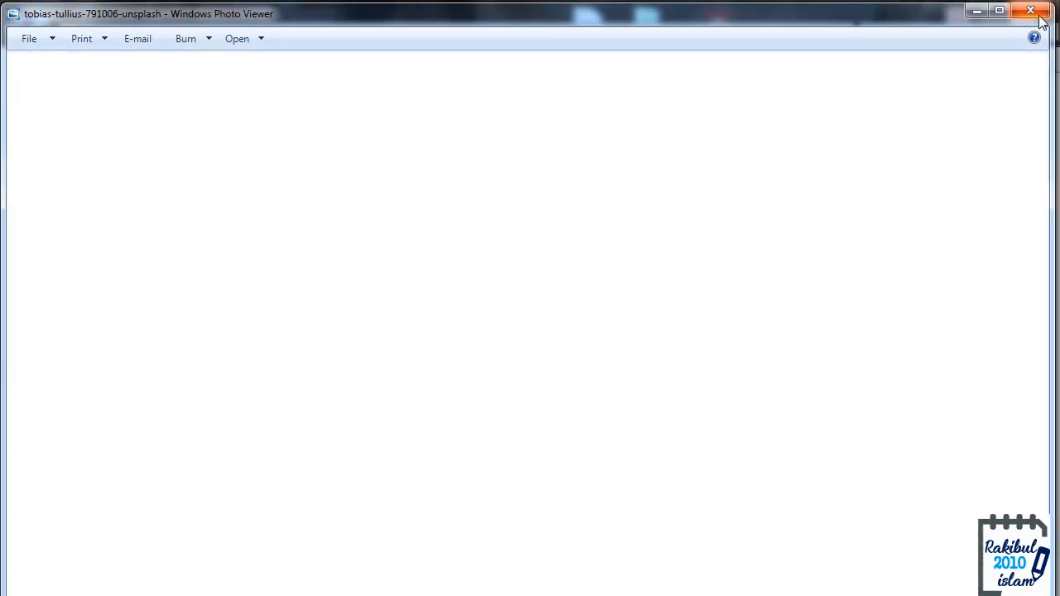